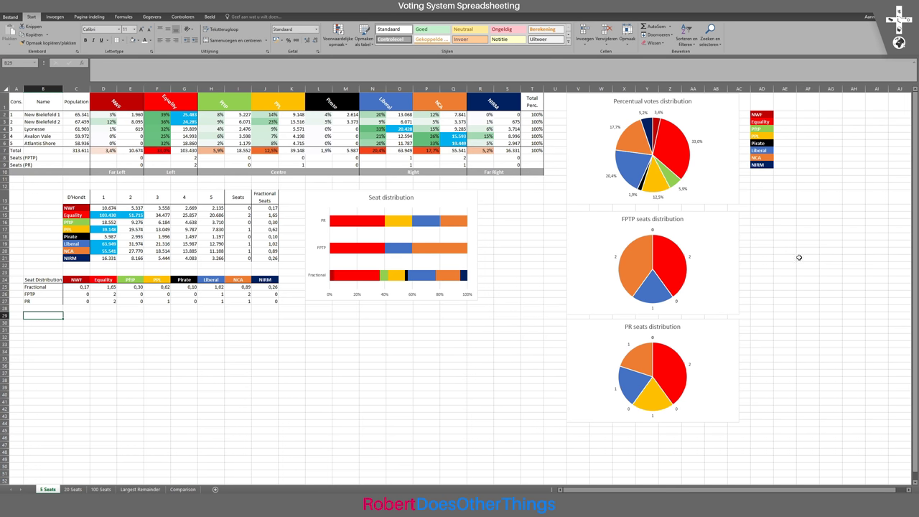
# Step: Inspect the NWF vote total and the formulas of its D'Hondt quotients for divisors 1 to 5
pyautogui.moveTo(642, 358)
pyautogui.click(131, 150)
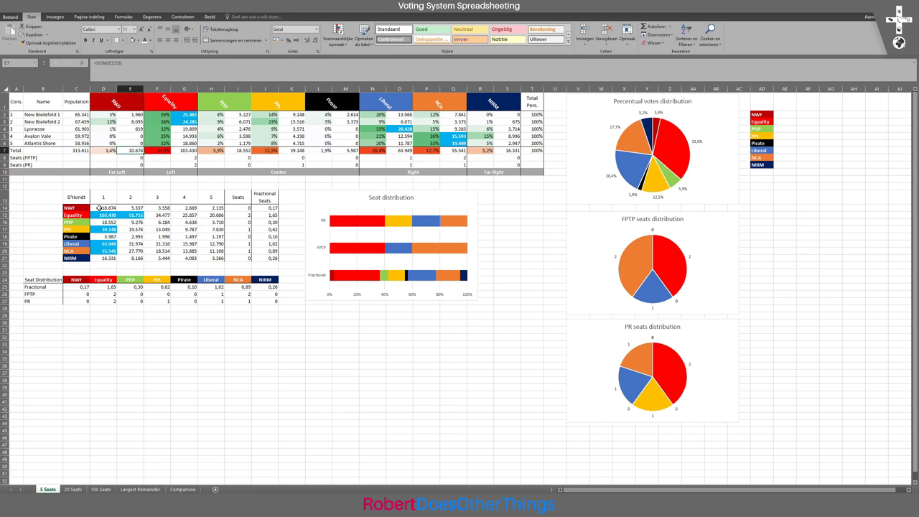
pyautogui.click(99, 208)
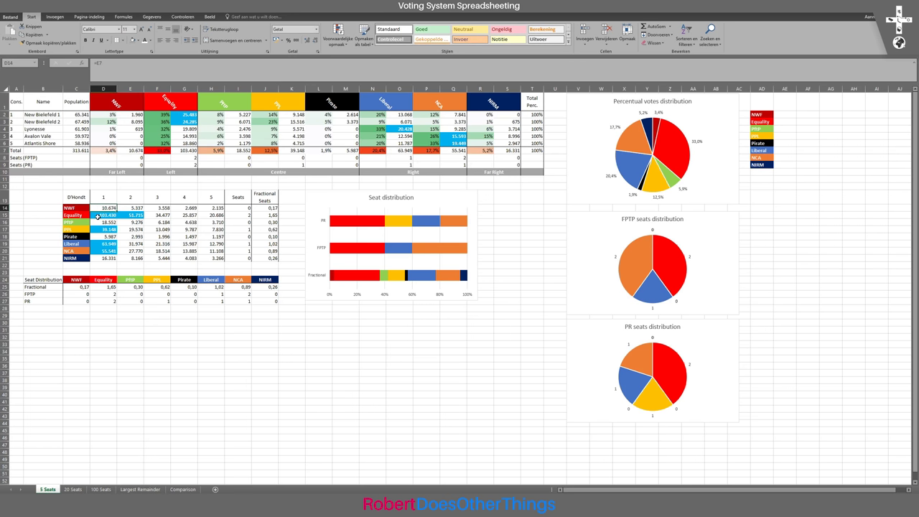
pyautogui.click(128, 208)
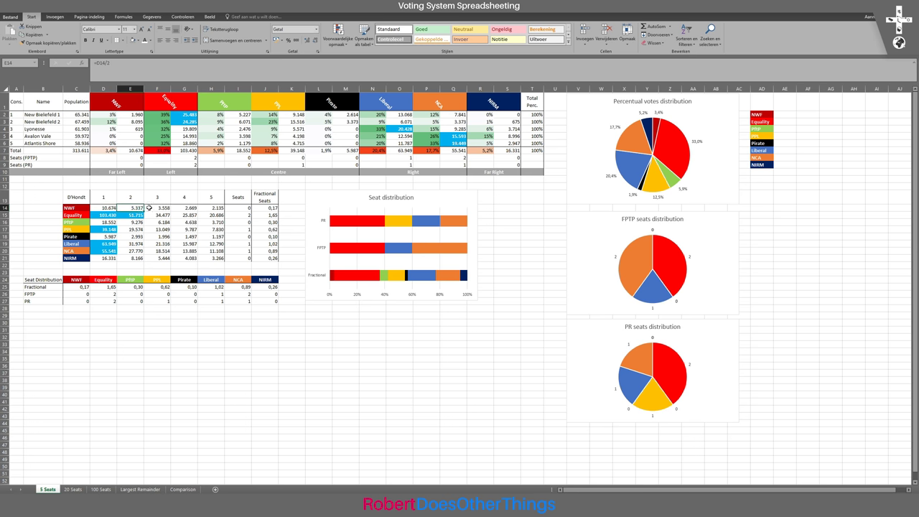
pyautogui.click(151, 208)
pyautogui.click(190, 209)
pyautogui.click(219, 209)
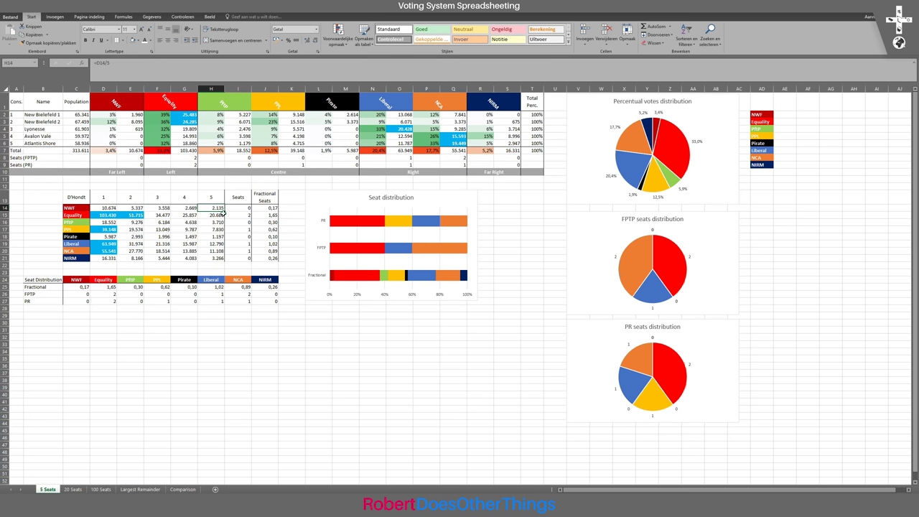
pyautogui.click(51, 197)
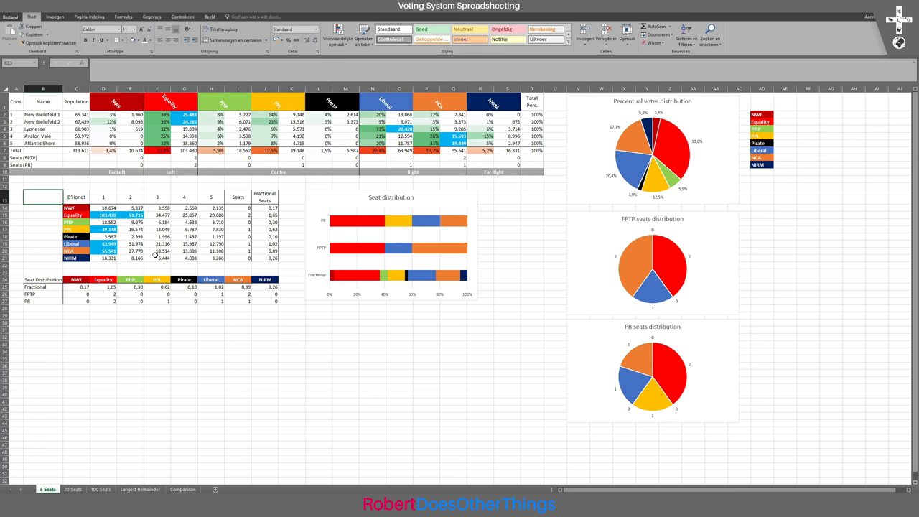
# Step: Compare the total vote shares of Equality and Liberal with the highlighted seat-winning quotients in the D'Hondt table
pyautogui.click(104, 215)
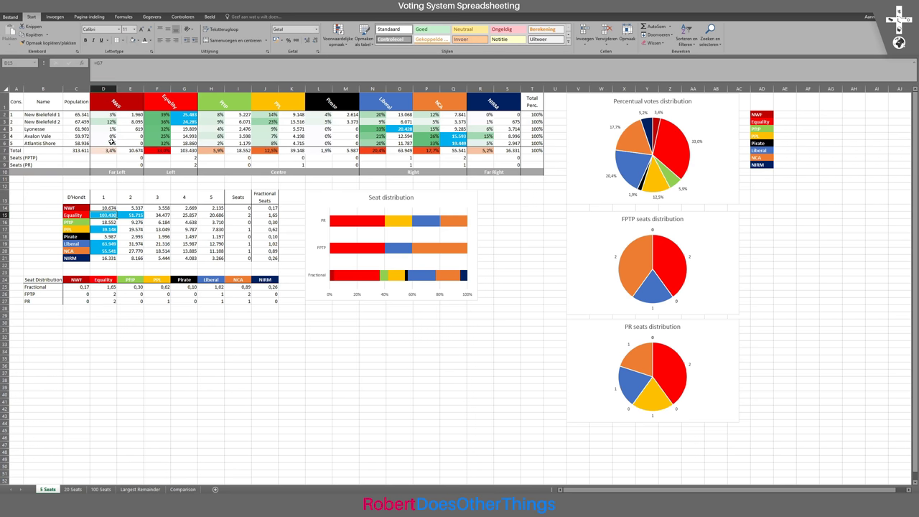
pyautogui.click(156, 148)
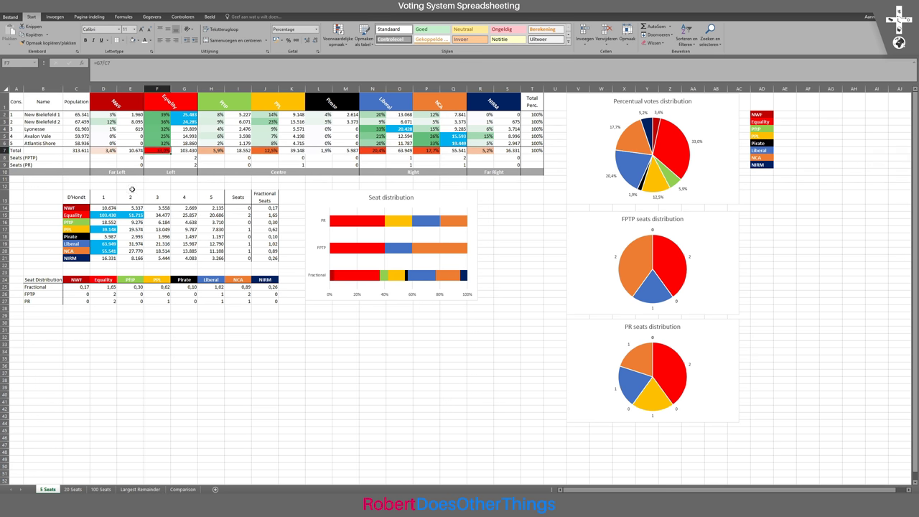
pyautogui.click(370, 151)
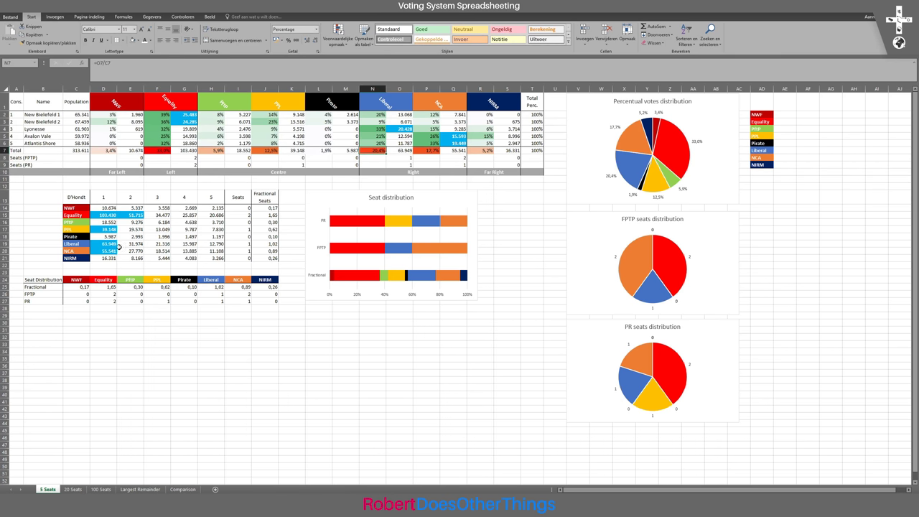
pyautogui.click(101, 216)
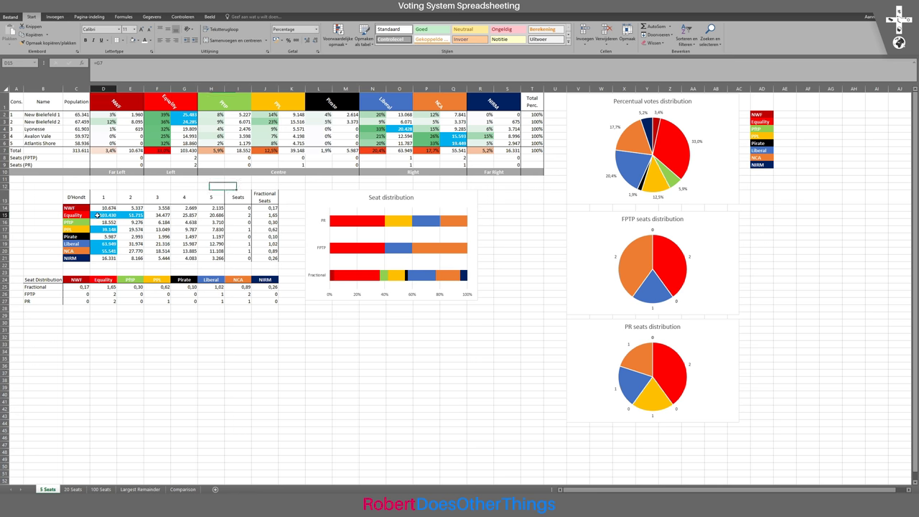
pyautogui.click(98, 252)
pyautogui.click(129, 214)
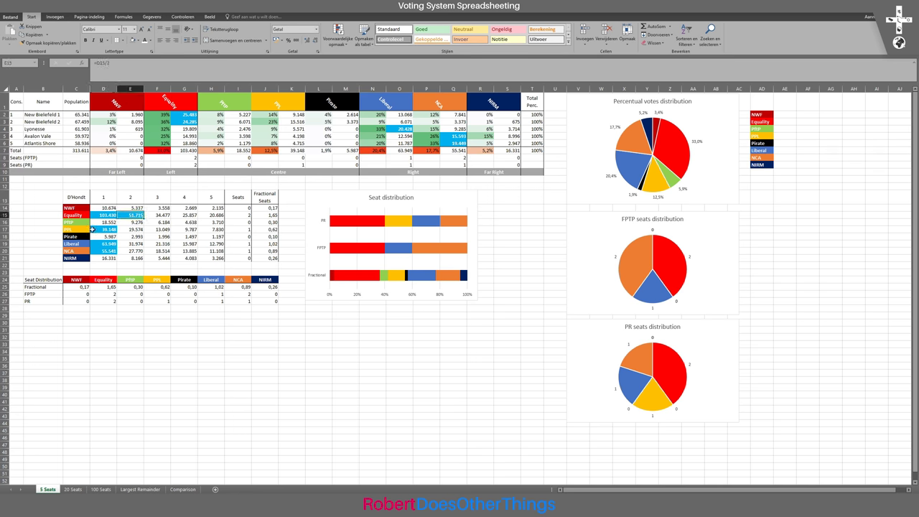
pyautogui.click(96, 230)
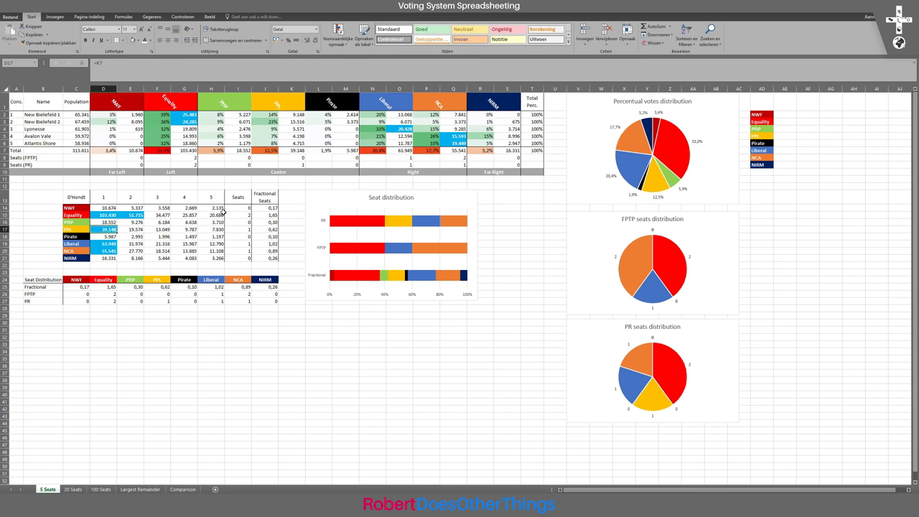
# Step: Compare the Fractional Seats column with the allocated Seats column for all parties, checking the NWF formula
pyautogui.click(261, 208)
pyautogui.moveTo(261, 207); pyautogui.dragTo(260, 259)
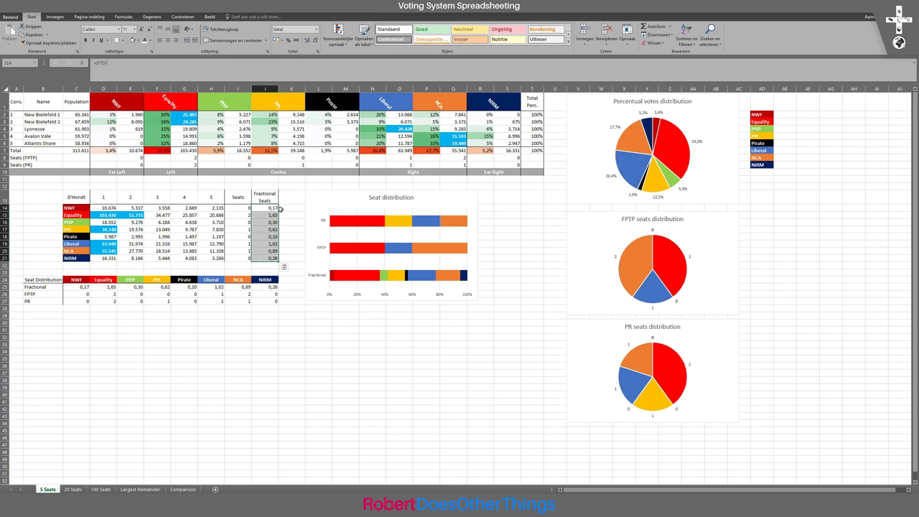
pyautogui.click(281, 199)
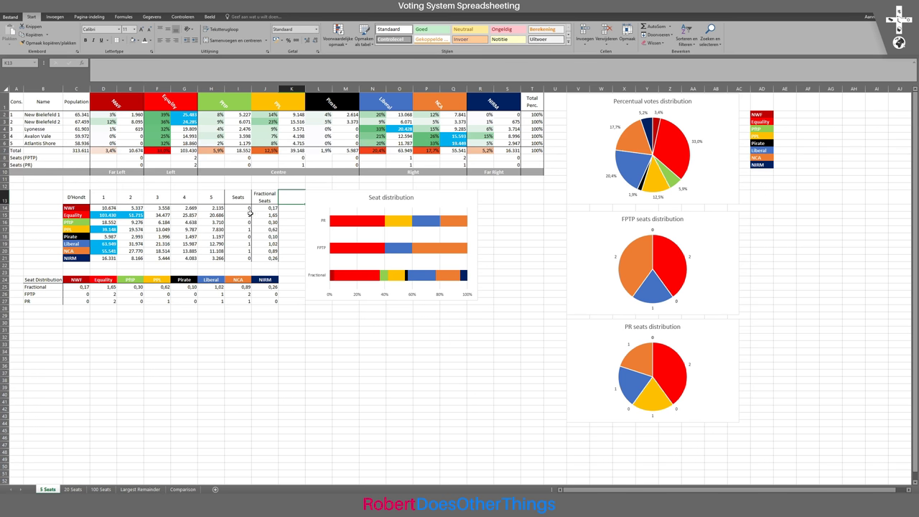
pyautogui.click(271, 207)
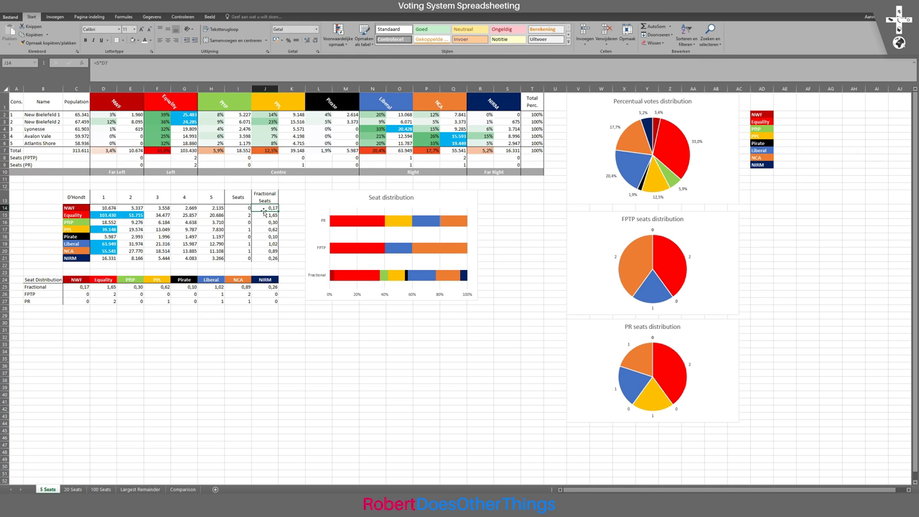
pyautogui.moveTo(261, 209); pyautogui.dragTo(256, 258)
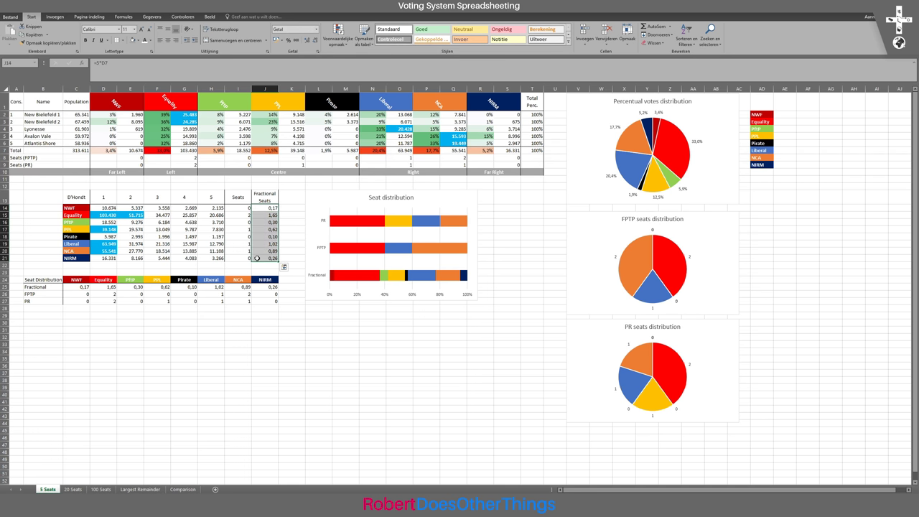
pyautogui.click(248, 207)
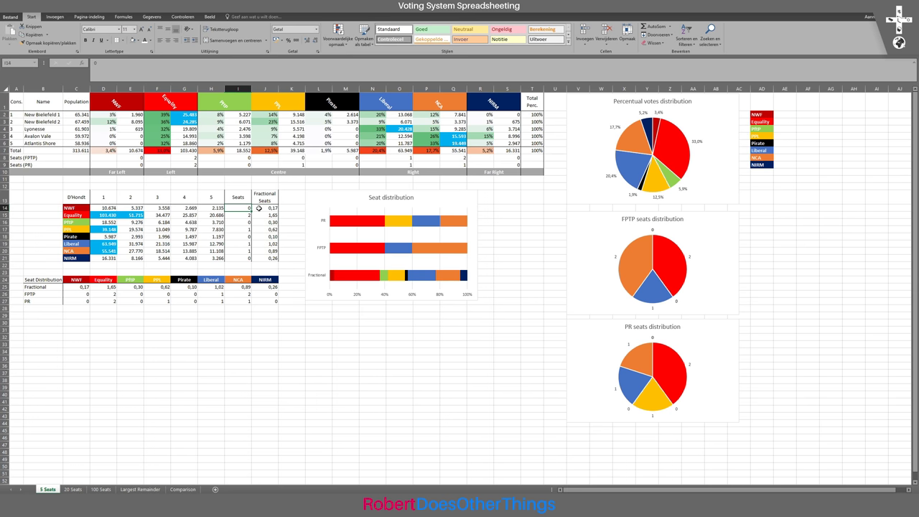
pyautogui.click(259, 207)
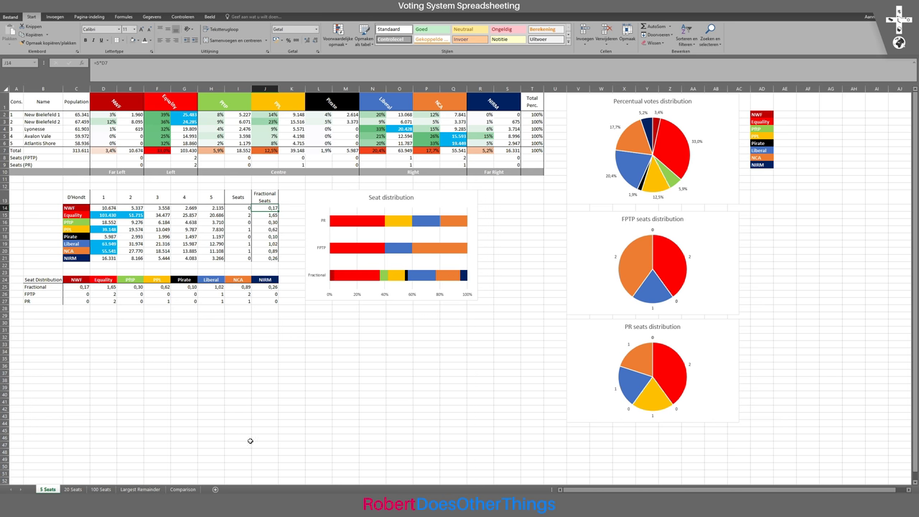
# Step: Open the 20 Seats sheet and inspect the party segments of the PR bar in the seat distribution chart
pyautogui.click(73, 489)
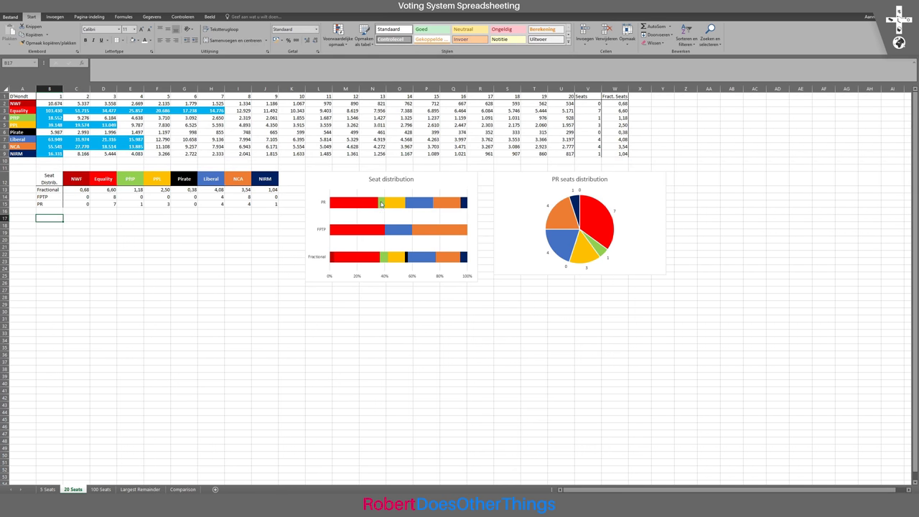
pyautogui.moveTo(382, 211)
pyautogui.moveTo(464, 206)
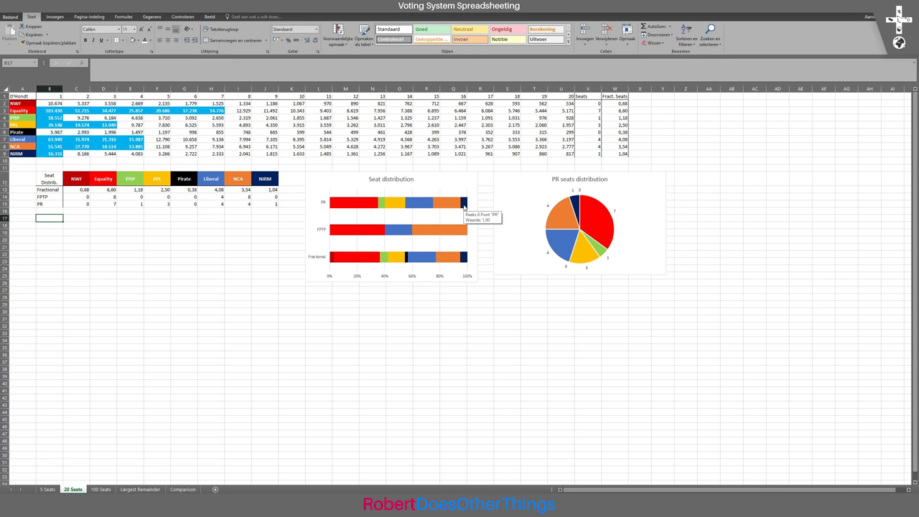
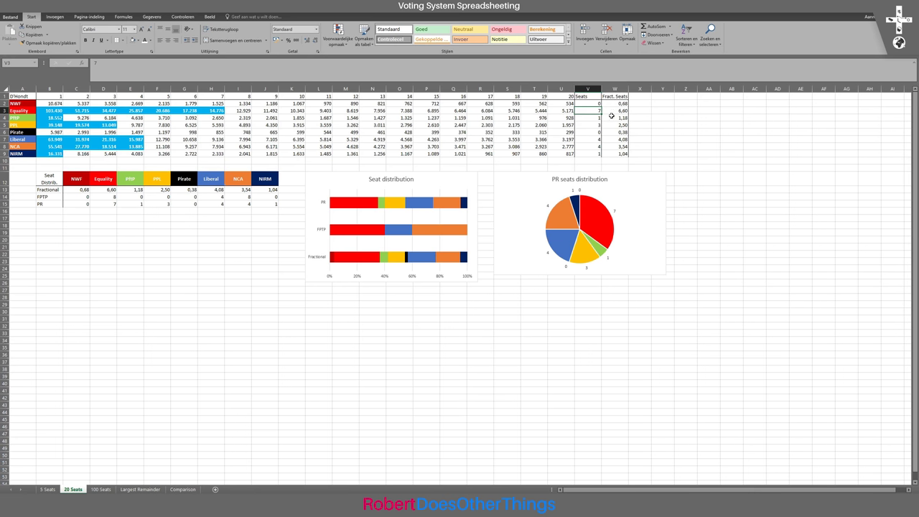
# Step: Compare the allocated and fractional seats of NWF and Equality on the 20 Seats sheet, and check NCA's allocated seats
pyautogui.click(611, 111)
pyautogui.click(604, 104)
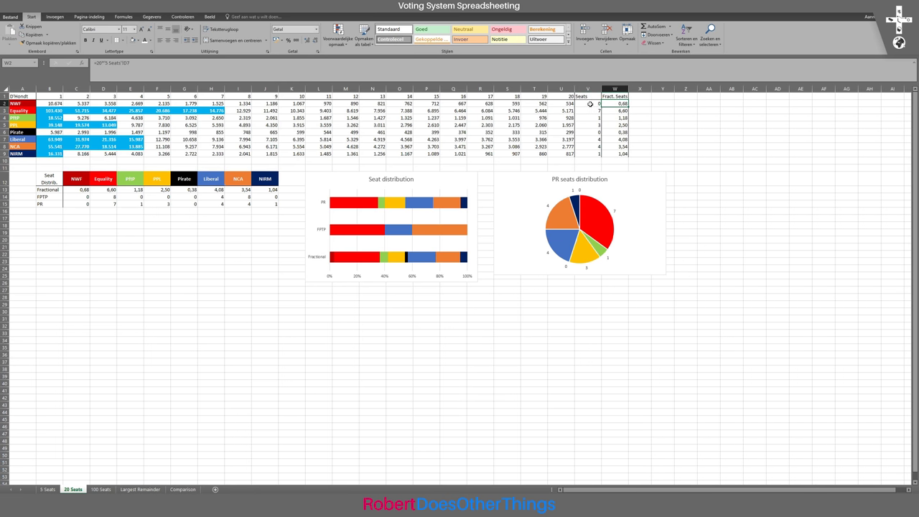
pyautogui.click(588, 104)
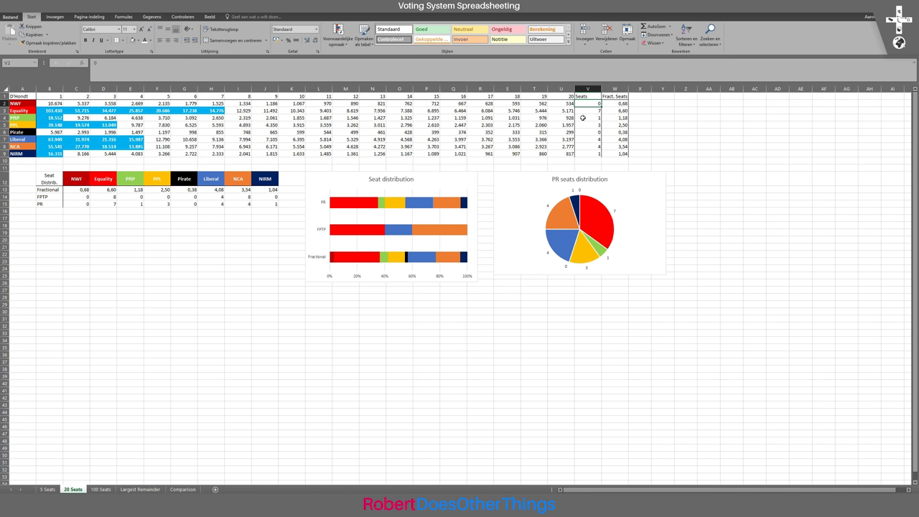
pyautogui.click(612, 104)
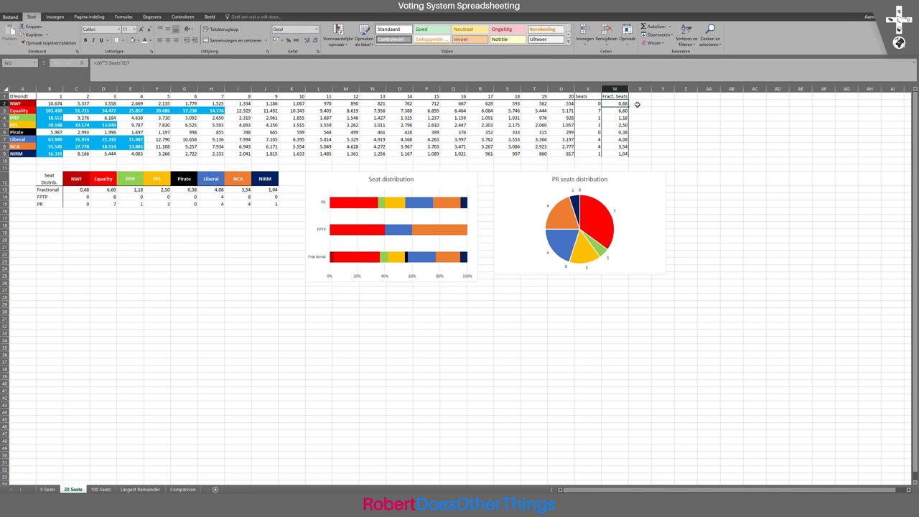
pyautogui.click(593, 103)
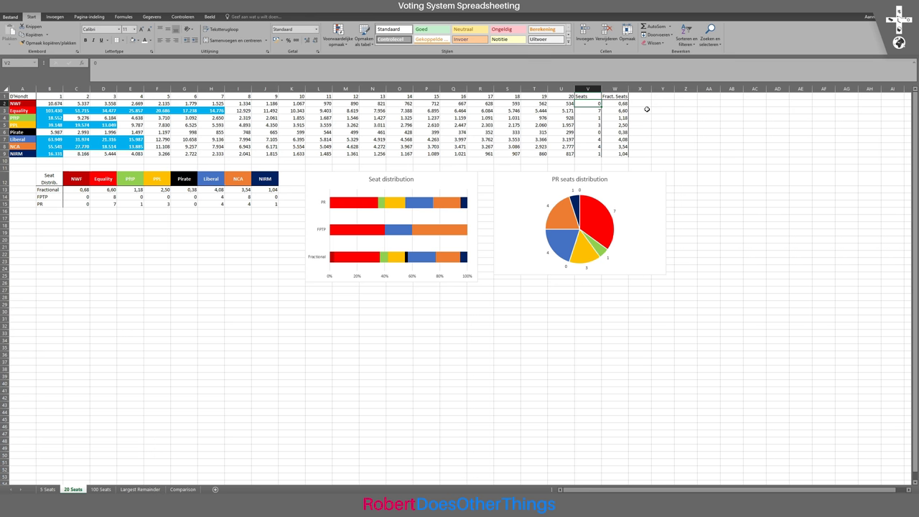
pyautogui.click(591, 112)
pyautogui.click(589, 145)
pyautogui.click(596, 106)
# Step: Review the full width of the D'Hondt table on the 100 Seats sheet, briefly referring back to the 5 Seats sheet
pyautogui.click(99, 489)
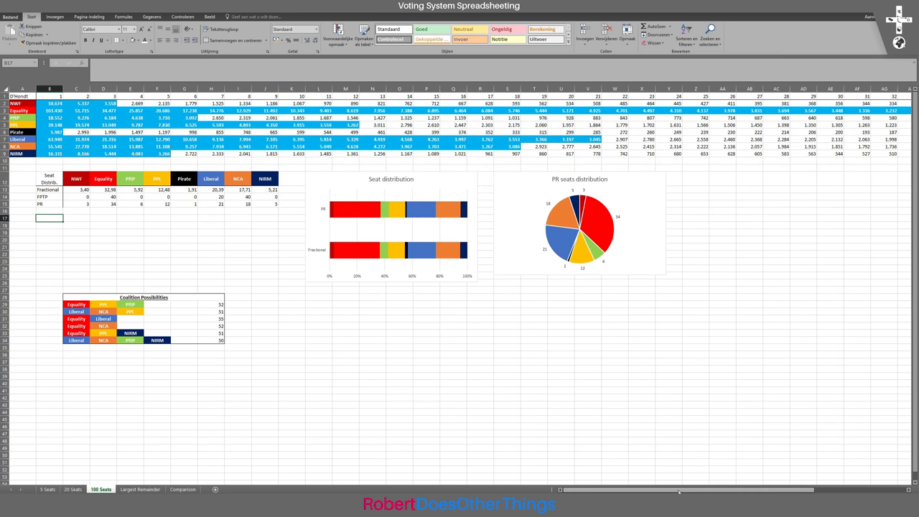
pyautogui.moveTo(679, 491); pyautogui.dragTo(771, 491)
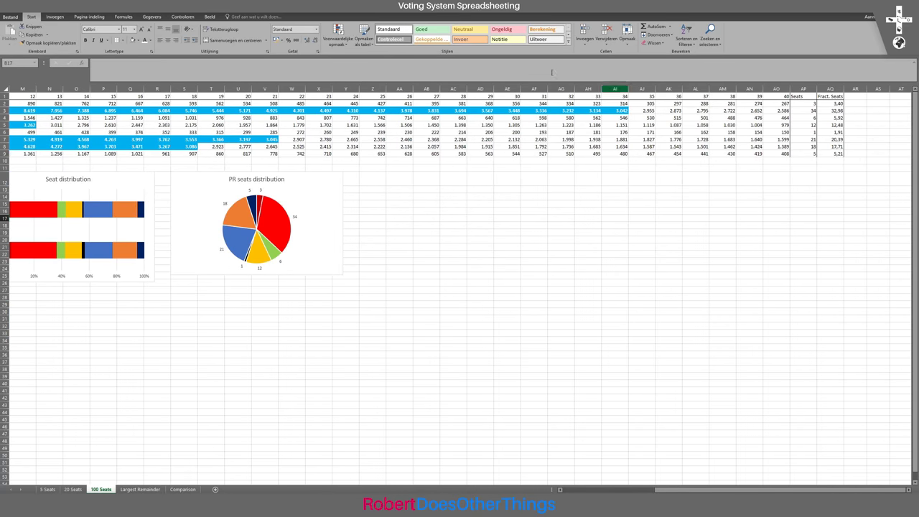
pyautogui.moveTo(778, 489); pyautogui.dragTo(124, 490)
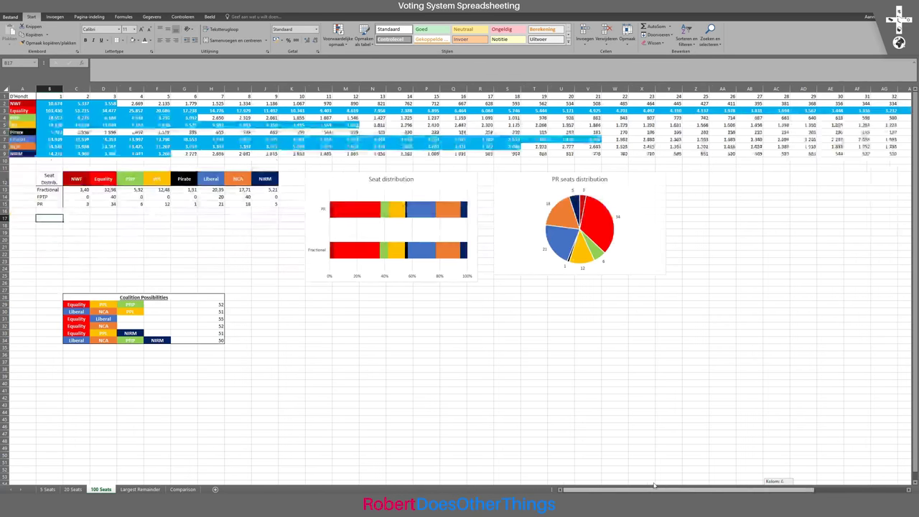
pyautogui.click(47, 489)
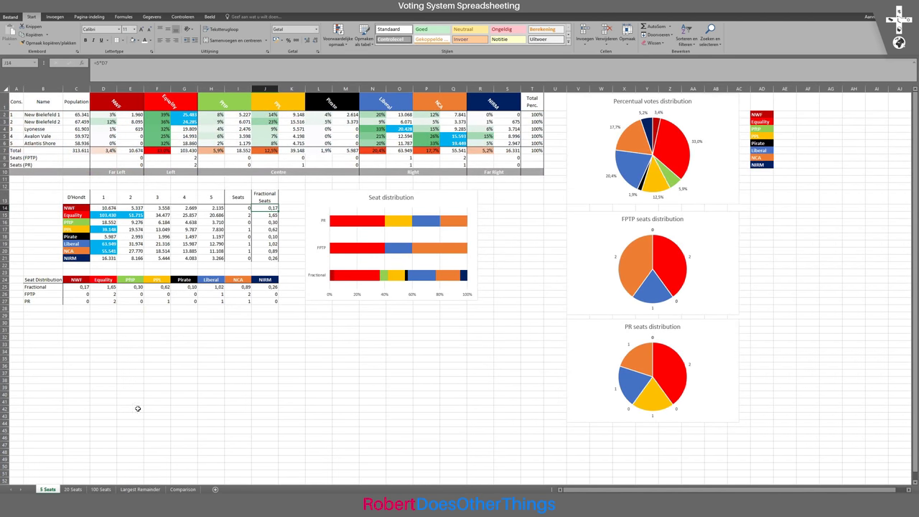
pyautogui.click(100, 489)
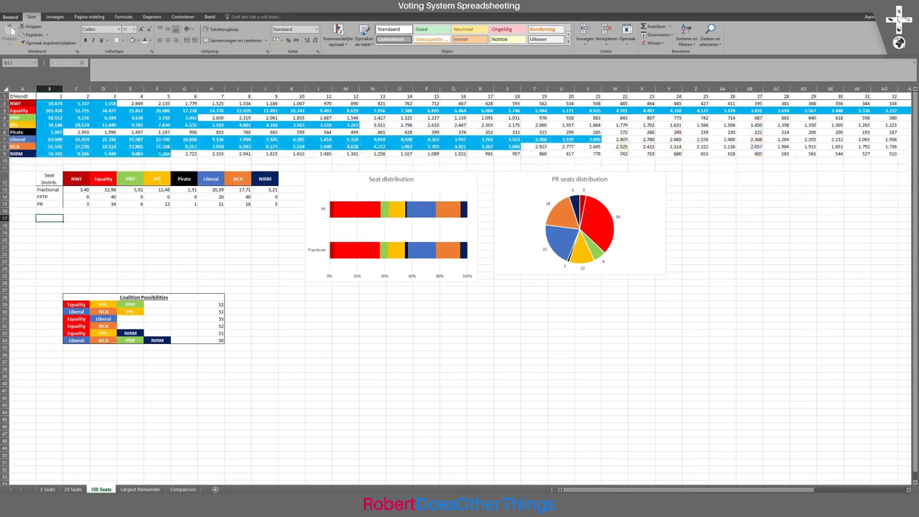
# Step: Check Equality's quotient for divisor 34 on the 100 Seats sheet and compare its allocated seats with its fractional seats
pyautogui.moveTo(646, 490); pyautogui.dragTo(739, 490)
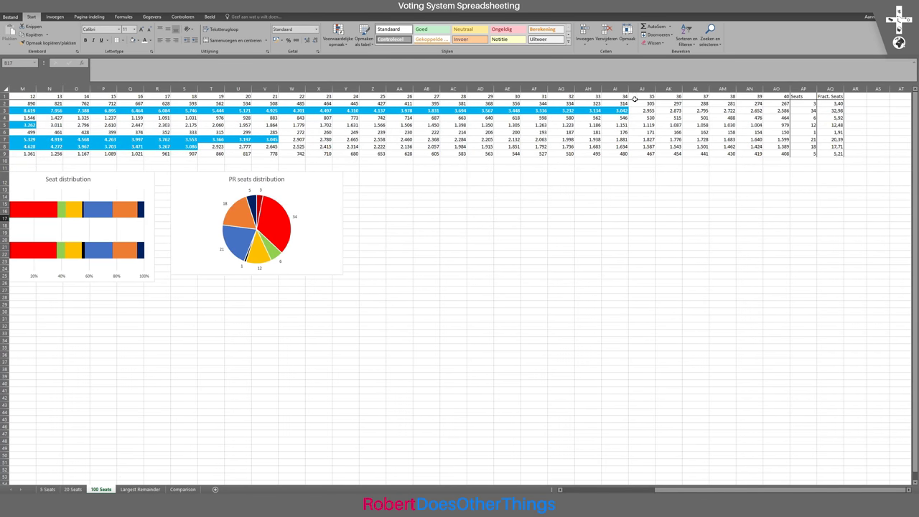
pyautogui.click(616, 111)
pyautogui.moveTo(714, 490)
pyautogui.mouseDown()
pyautogui.moveTo(621, 490)
pyautogui.moveTo(722, 490)
pyautogui.moveTo(714, 490)
pyautogui.mouseUp()
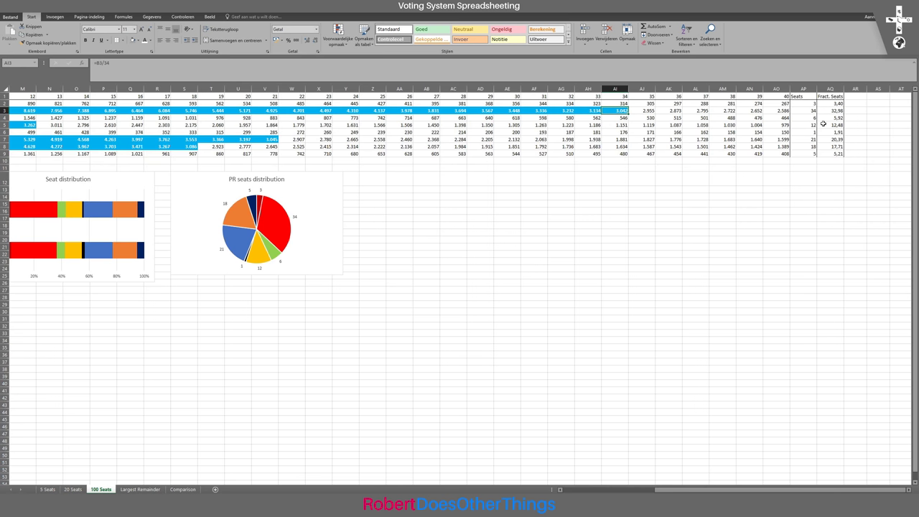
pyautogui.moveTo(824, 111); pyautogui.dragTo(806, 111)
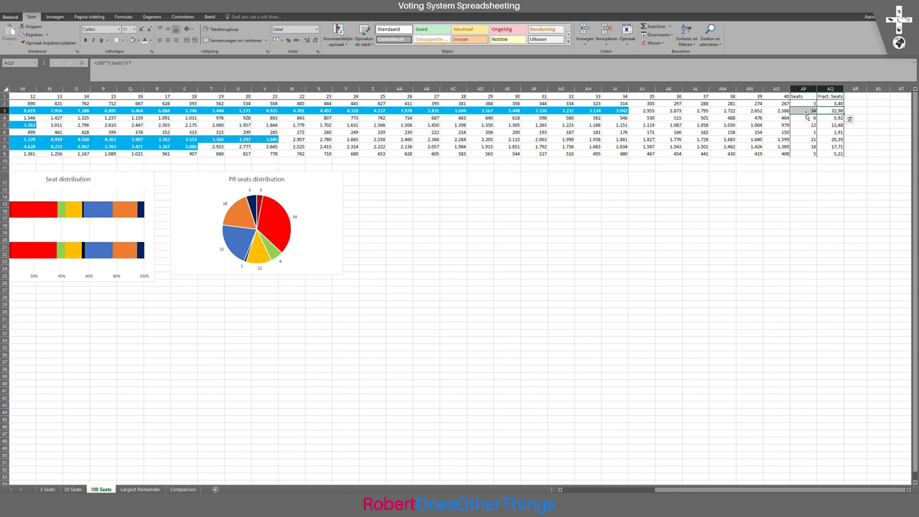
pyautogui.click(835, 111)
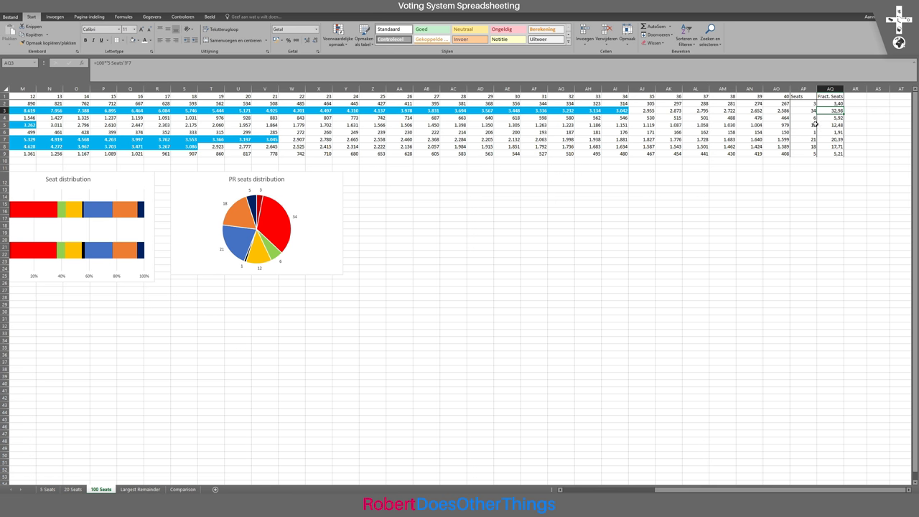
pyautogui.click(806, 110)
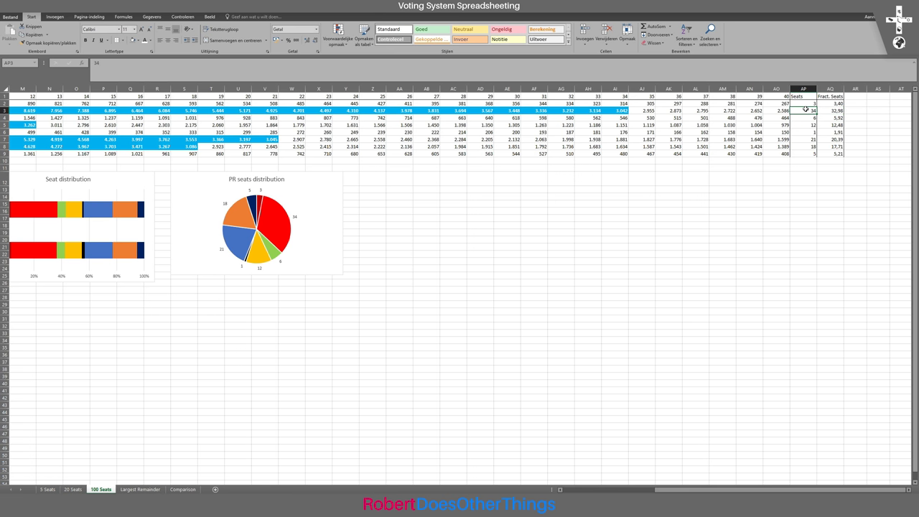
pyautogui.click(782, 160)
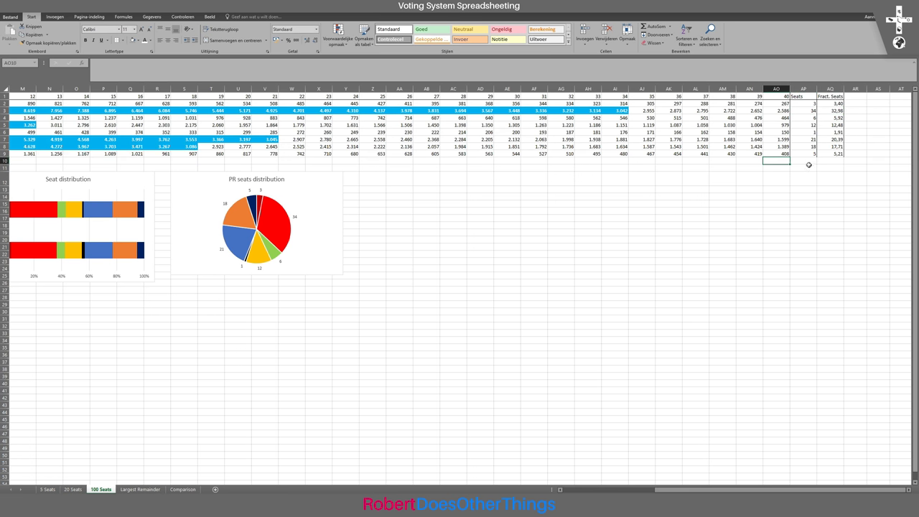
# Step: Compare the seat distribution charts of the 100 Seats and 20 Seats sheets, ending on the 100 Seats sheet
pyautogui.click(533, 290)
pyautogui.moveTo(734, 490); pyautogui.dragTo(646, 492)
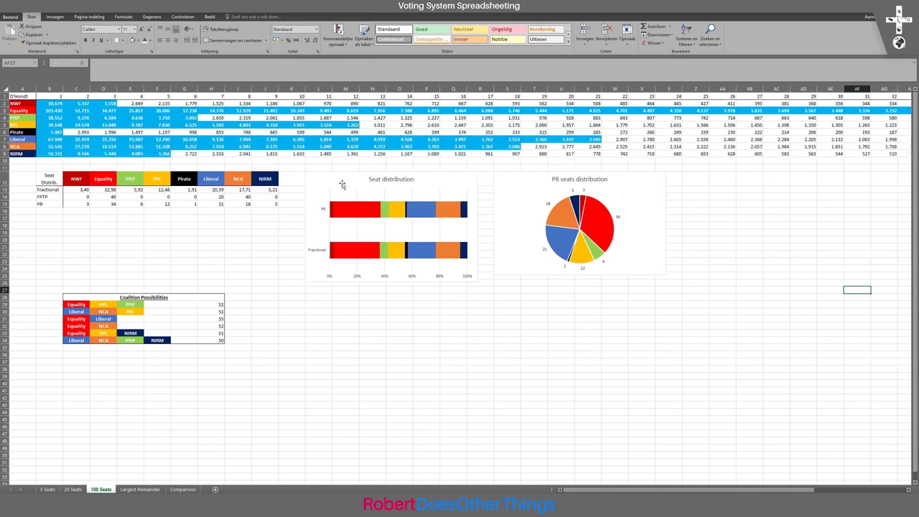
pyautogui.click(73, 489)
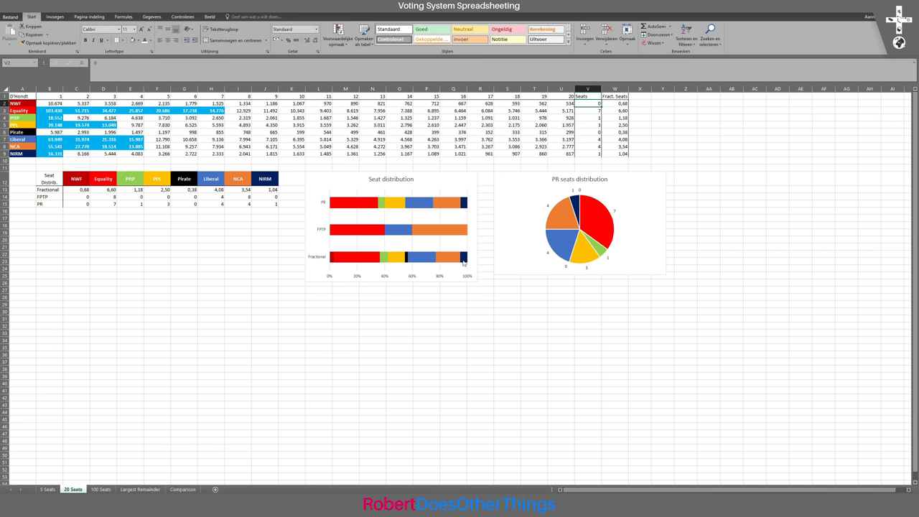
pyautogui.click(101, 489)
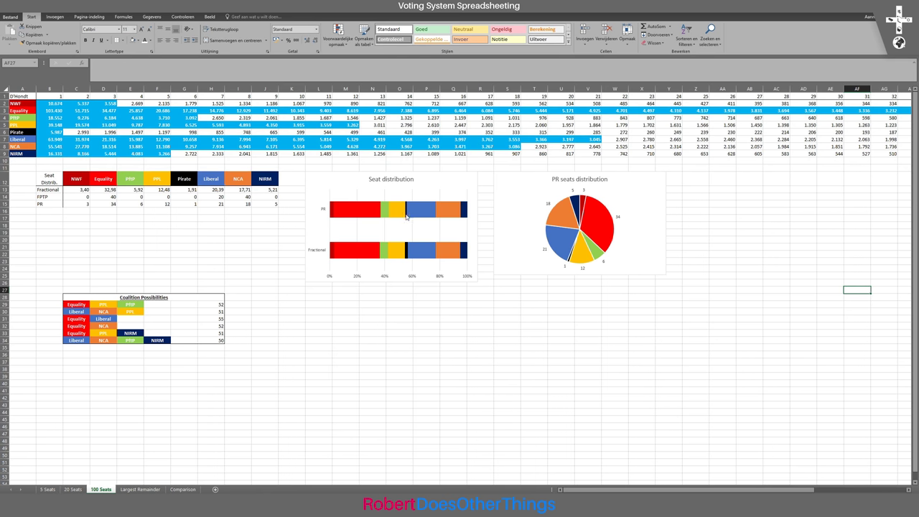
# Step: Check Pirate's vote count on the 100 Seats sheet and compare its fractional seats with its PR seats
pyautogui.click(54, 134)
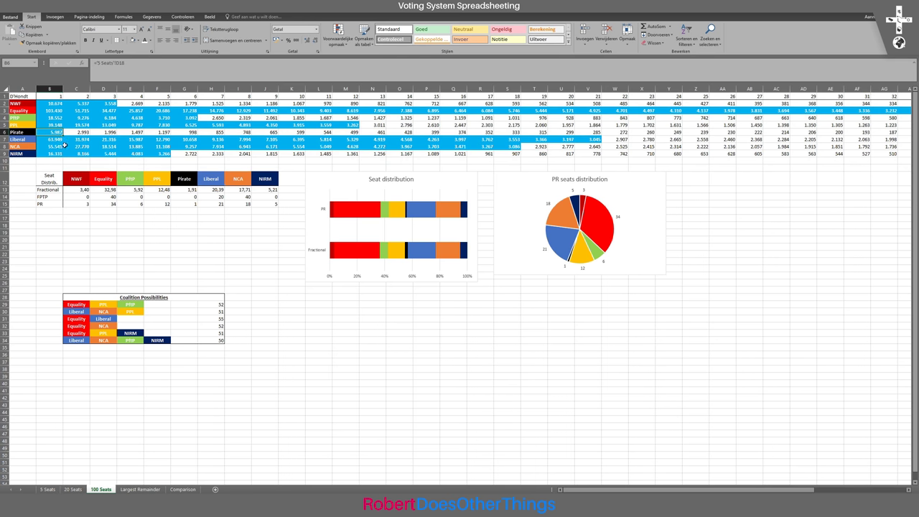
pyautogui.click(61, 111)
pyautogui.click(50, 134)
pyautogui.click(185, 190)
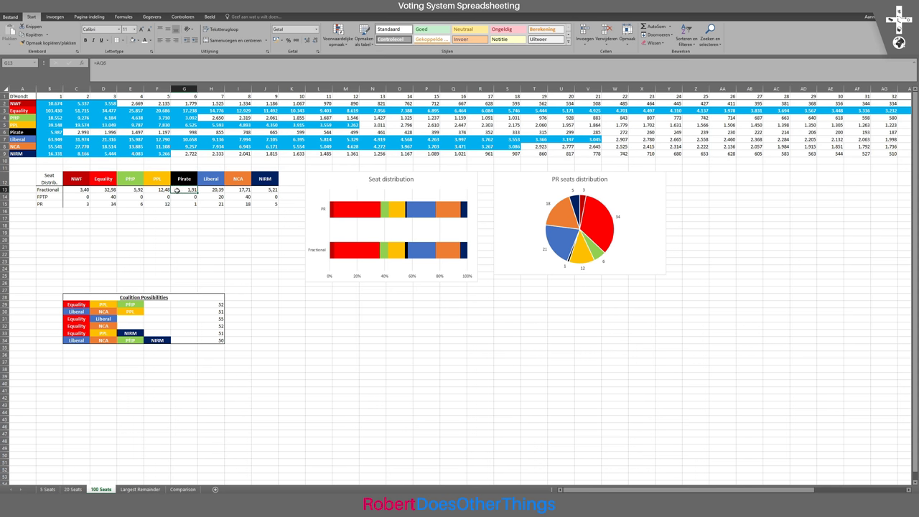
pyautogui.click(179, 205)
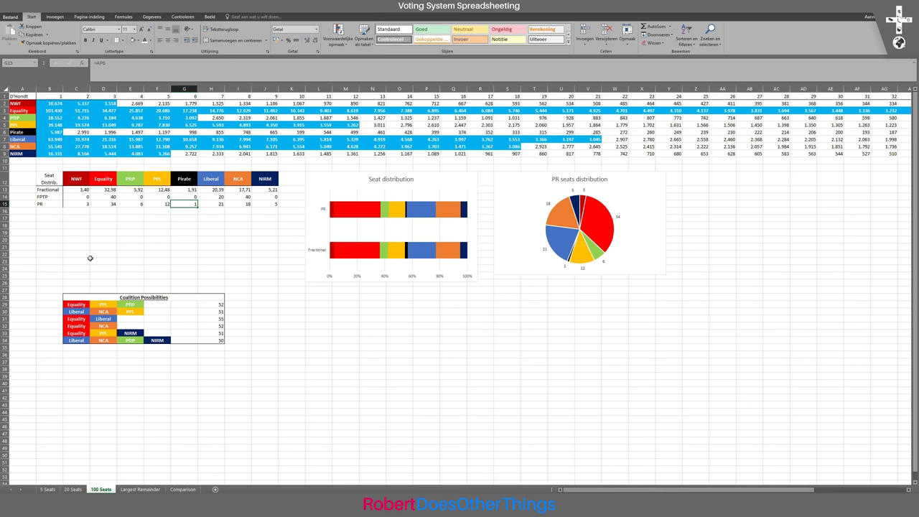
# Step: Open the Largest Remainder sheet and compare the parties' fractional seats with their whole seats, including those of Pirate and PPL
pyautogui.click(140, 489)
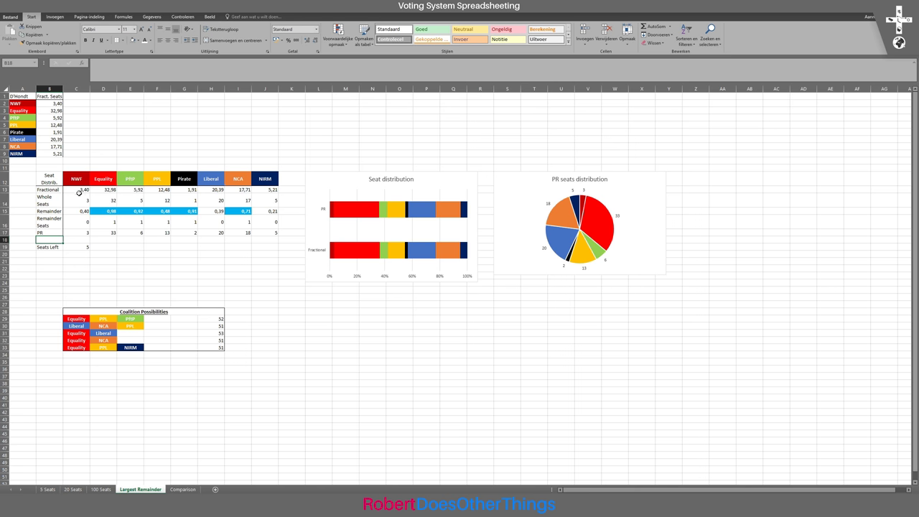
pyautogui.moveTo(75, 190); pyautogui.dragTo(269, 190)
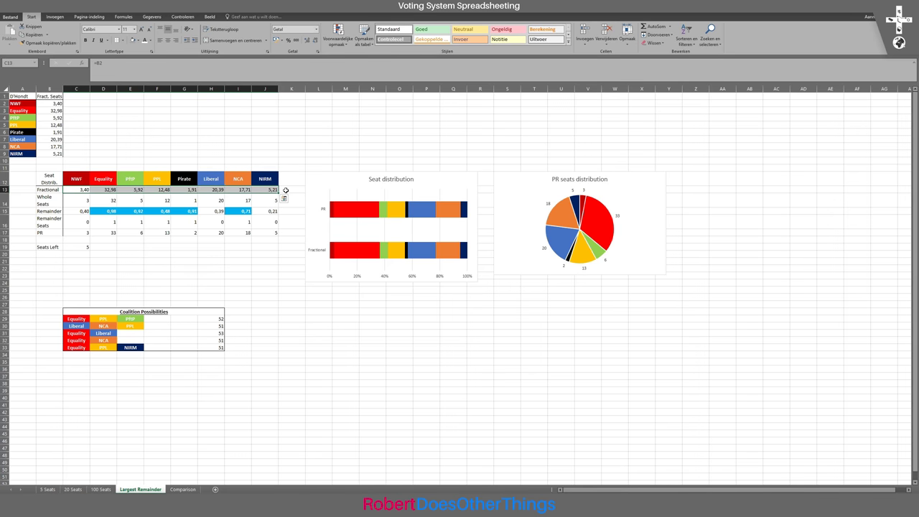
pyautogui.click(285, 190)
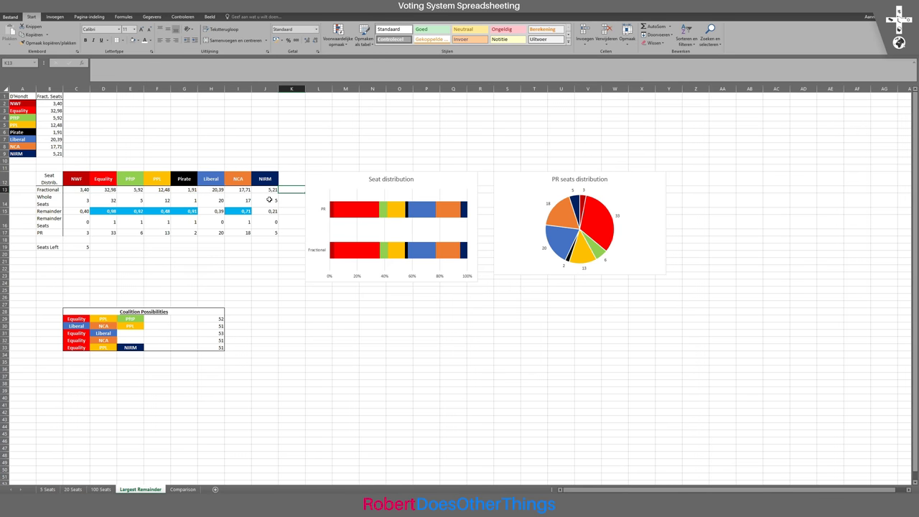
pyautogui.click(263, 201)
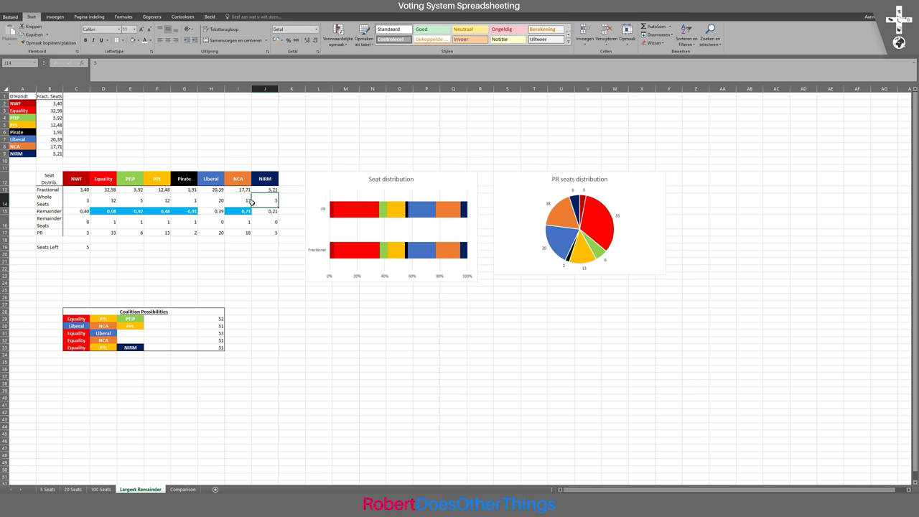
pyautogui.click(181, 191)
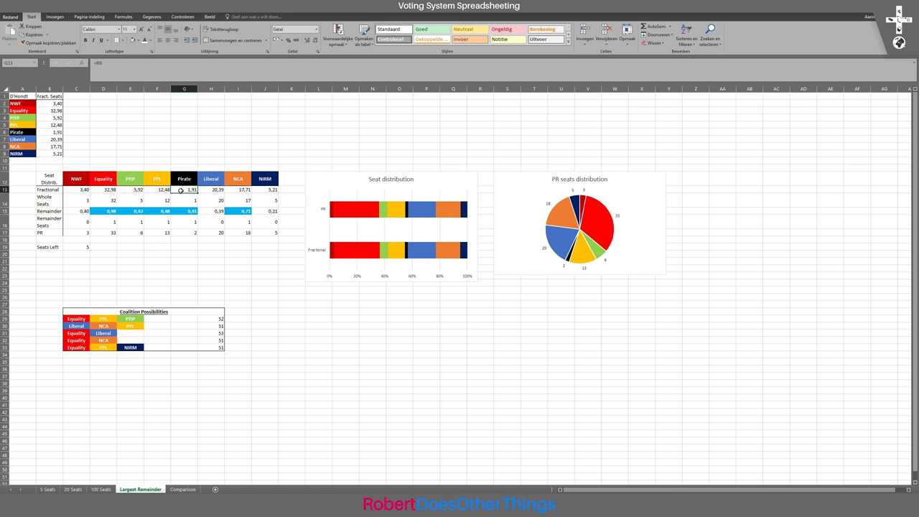
pyautogui.click(182, 200)
pyautogui.moveTo(82, 201); pyautogui.dragTo(263, 205)
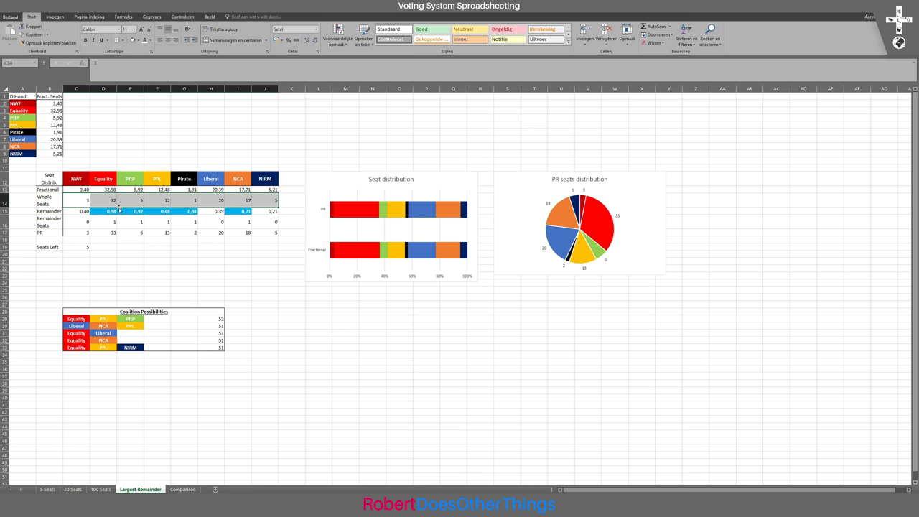
pyautogui.click(159, 204)
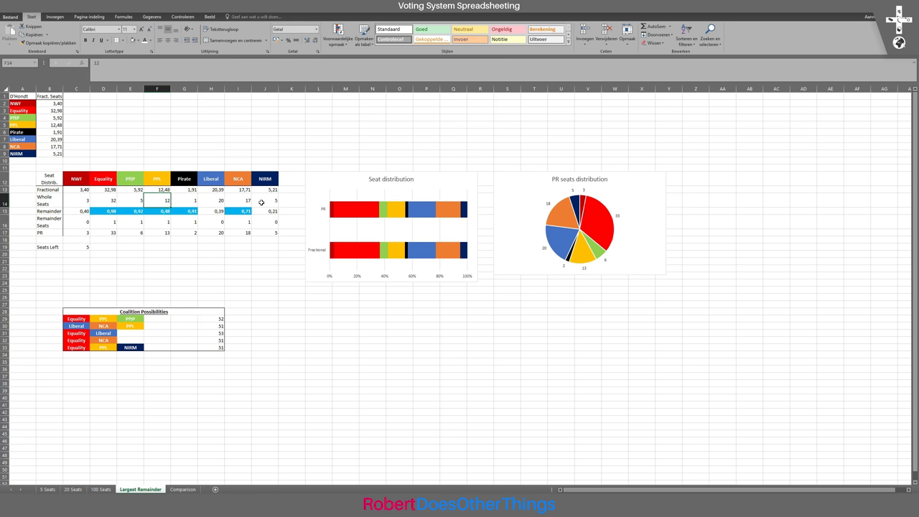
# Step: Check the seats left and the Remainder row, and trace which parties receive the remainder seats from Equality through NCA
pyautogui.click(76, 249)
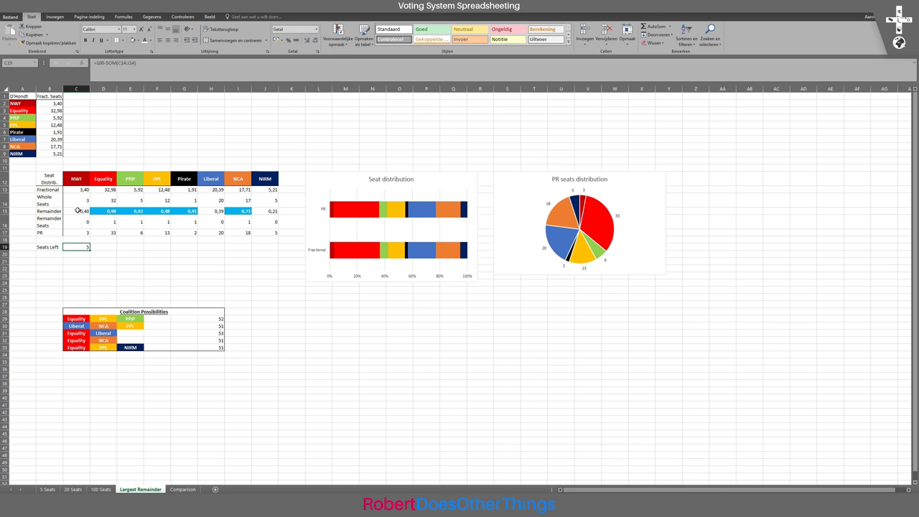
pyautogui.moveTo(81, 212); pyautogui.dragTo(284, 219)
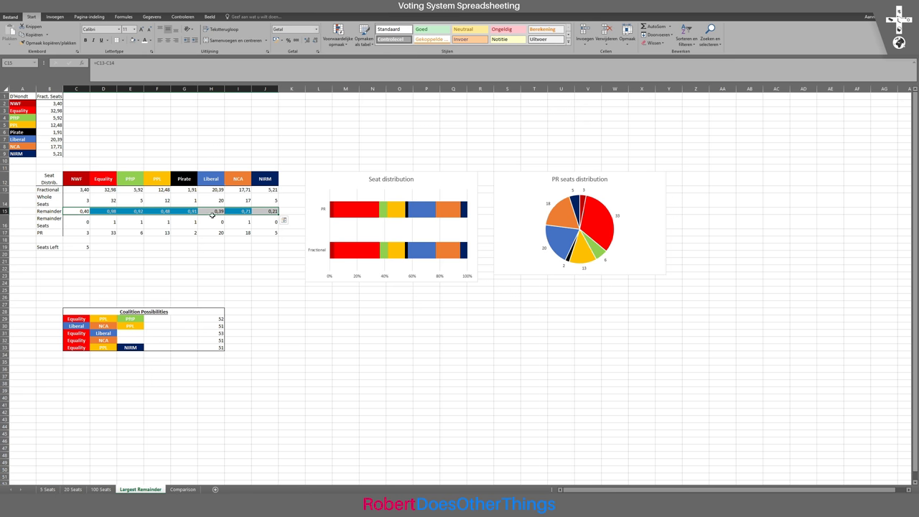
pyautogui.click(78, 248)
pyautogui.click(107, 222)
pyautogui.click(130, 222)
pyautogui.click(160, 223)
pyautogui.click(184, 222)
pyautogui.click(236, 224)
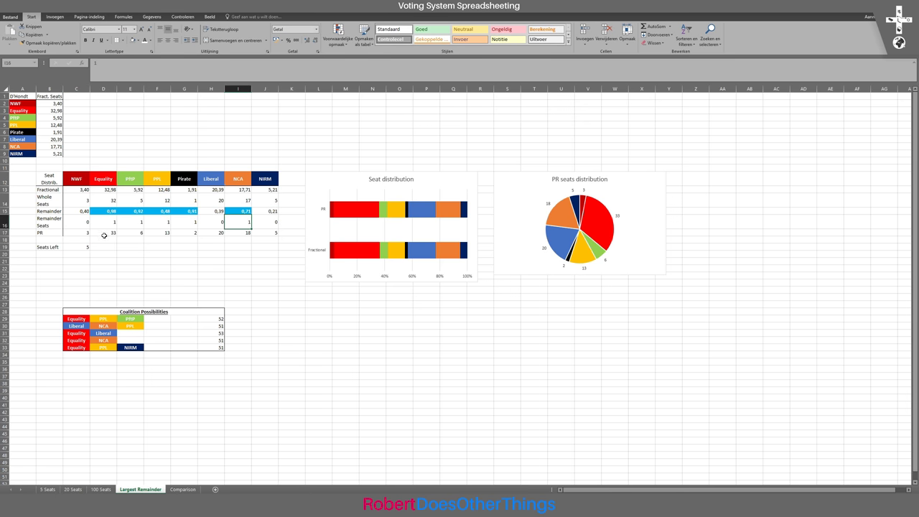
# Step: Review the final PR row on the Largest Remainder sheet and compare its seat distribution with the 100 Seats sheet
pyautogui.moveTo(84, 233); pyautogui.dragTo(273, 230)
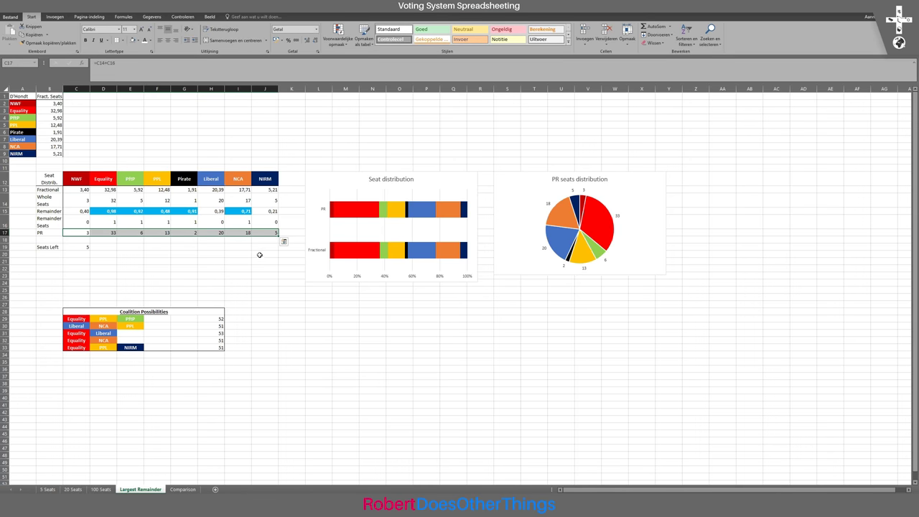
pyautogui.click(259, 254)
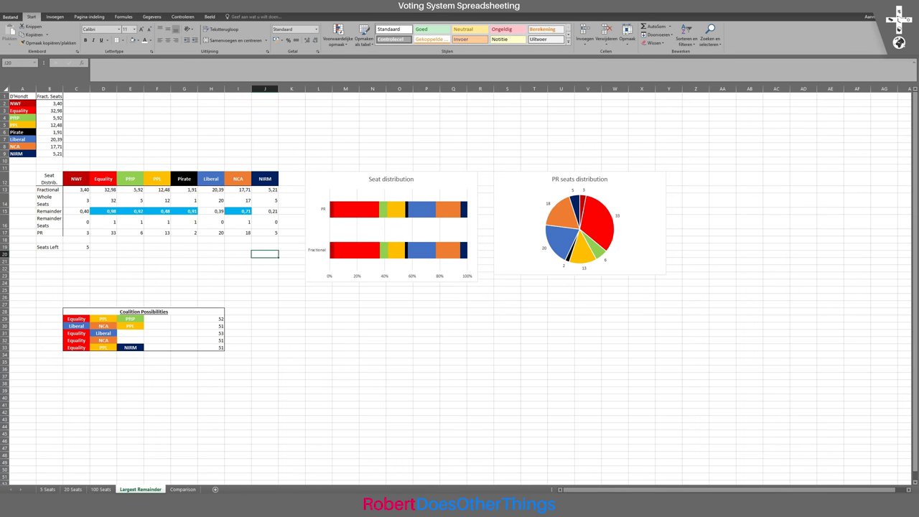
pyautogui.click(101, 490)
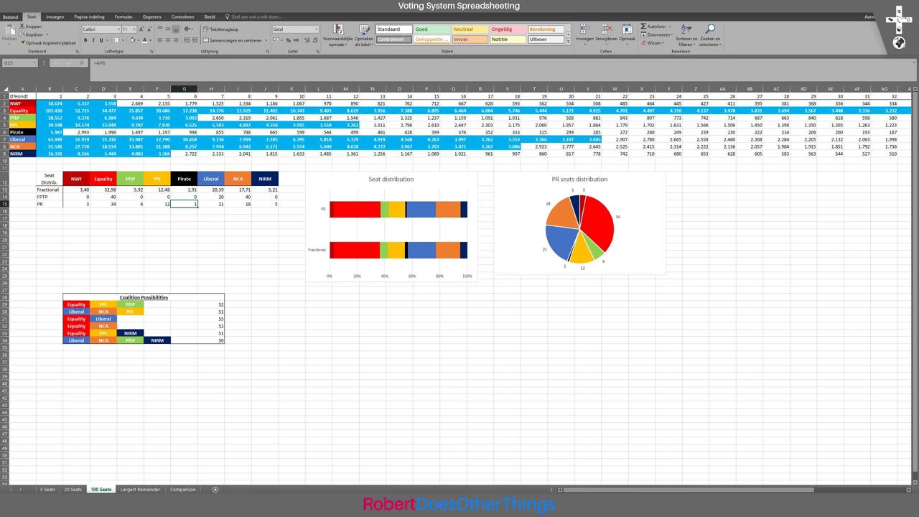
pyautogui.click(139, 490)
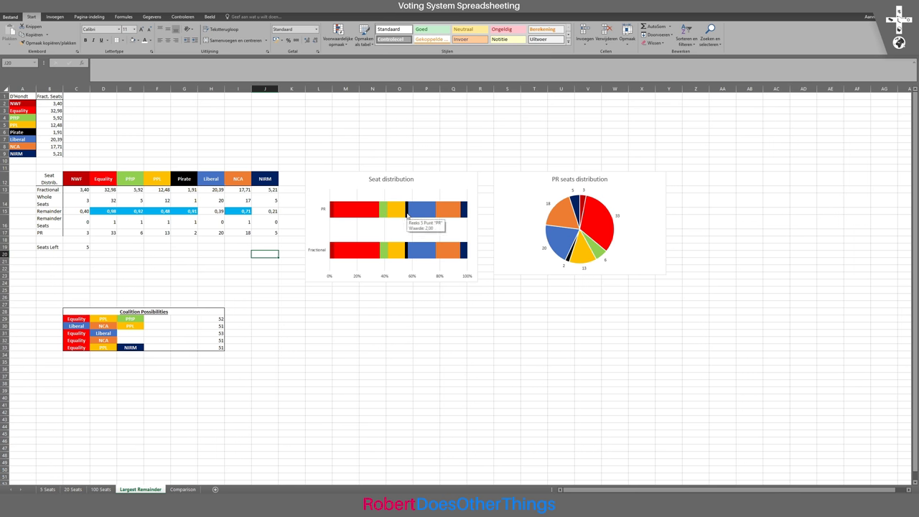
pyautogui.click(100, 490)
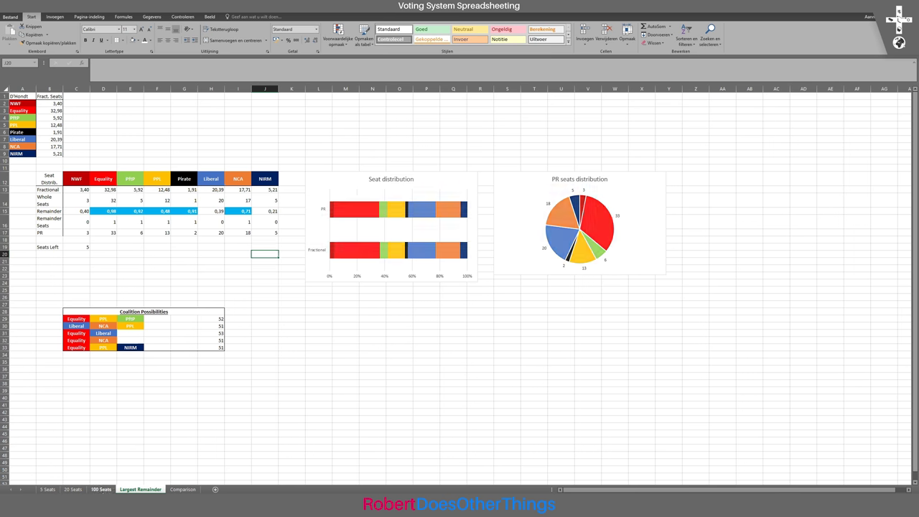
pyautogui.click(126, 490)
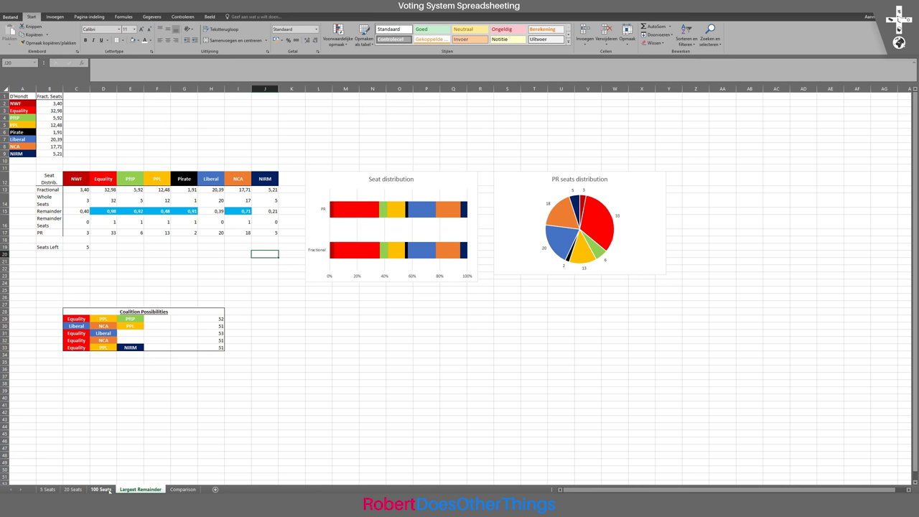
pyautogui.click(102, 489)
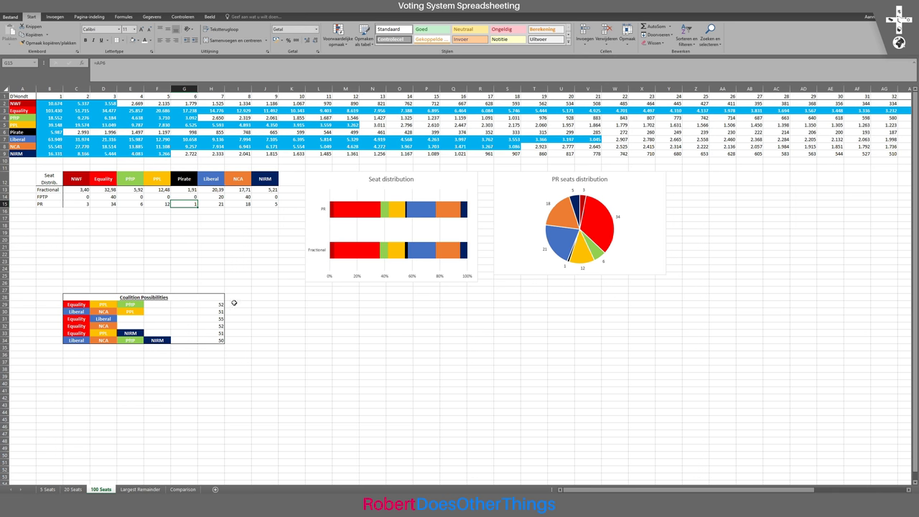
# Step: Open the 5 Seats sheet and inspect the Equality and Liberal slices of the FPTP seats distribution pie chart
pyautogui.click(47, 489)
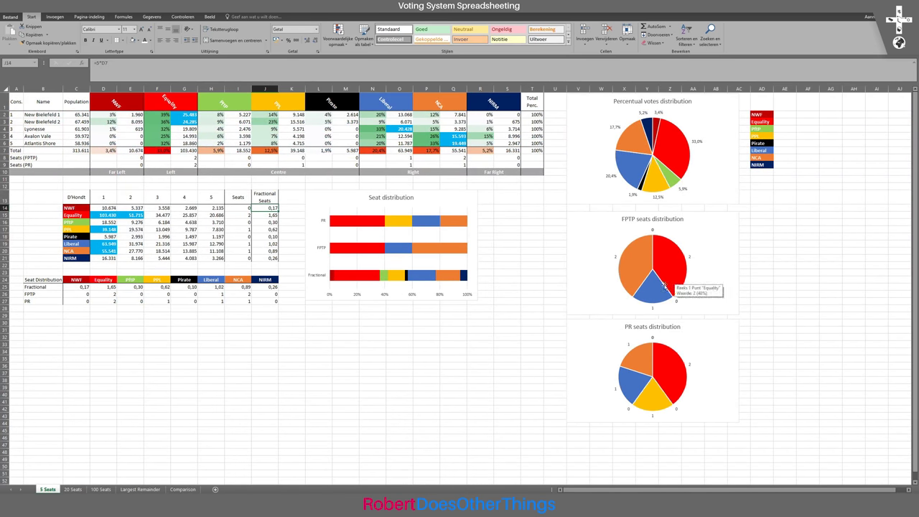
pyautogui.click(139, 489)
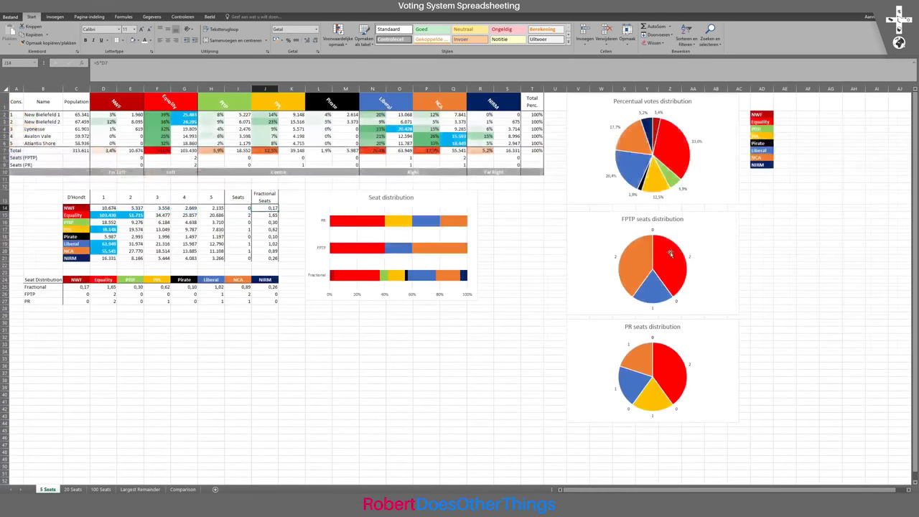
pyautogui.moveTo(670, 253)
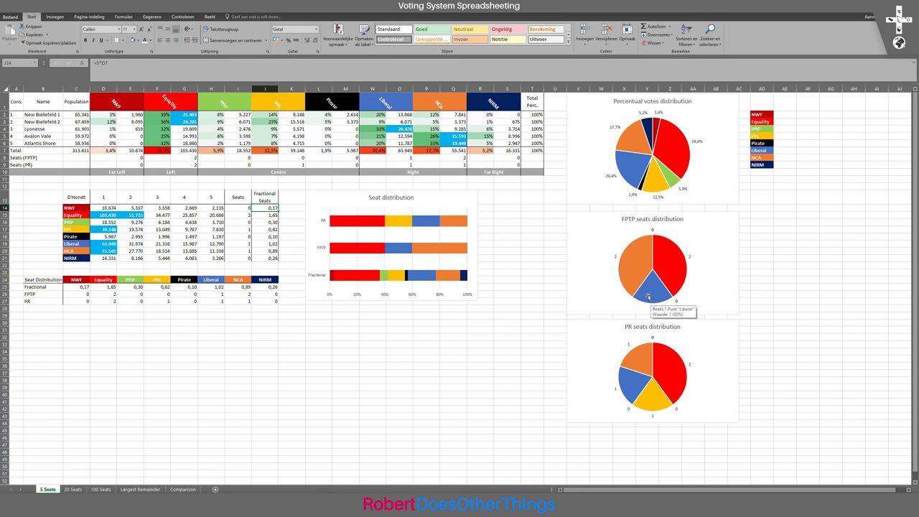
# Step: Return to the 100 Seats sheet and check the seat totals in rows 32, 31 and 29 of the Coalition Possibilities table
pyautogui.click(141, 490)
pyautogui.click(100, 489)
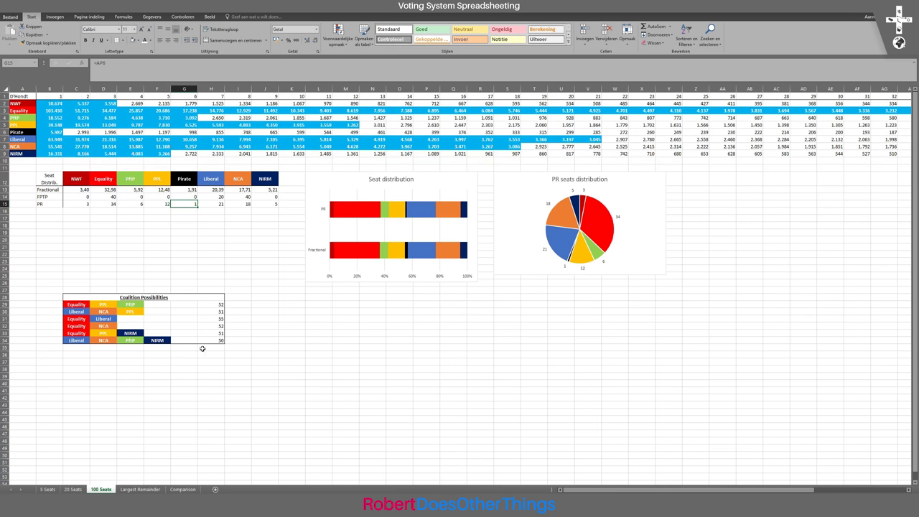
pyautogui.click(209, 325)
pyautogui.click(208, 318)
pyautogui.click(209, 304)
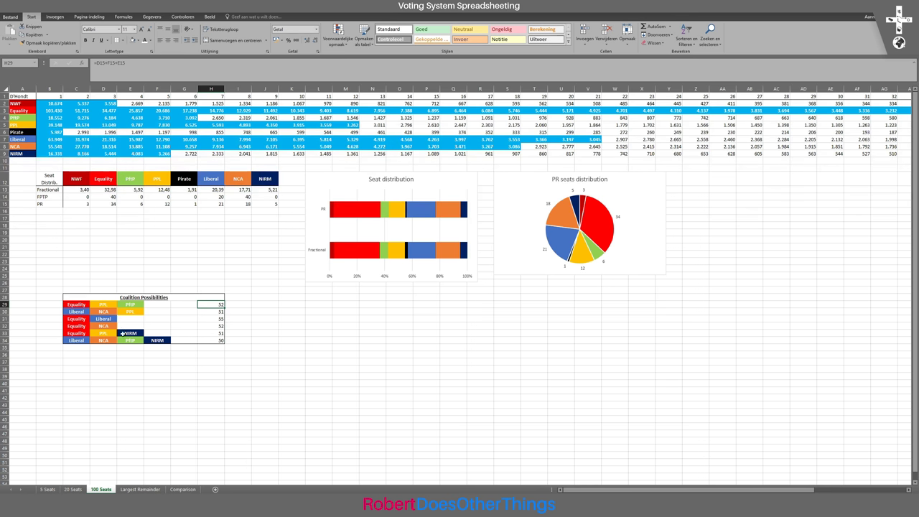
# Step: Examine the parties in the first listed coalition, from Equality to PPL and the third partner
pyautogui.click(84, 305)
pyautogui.click(115, 305)
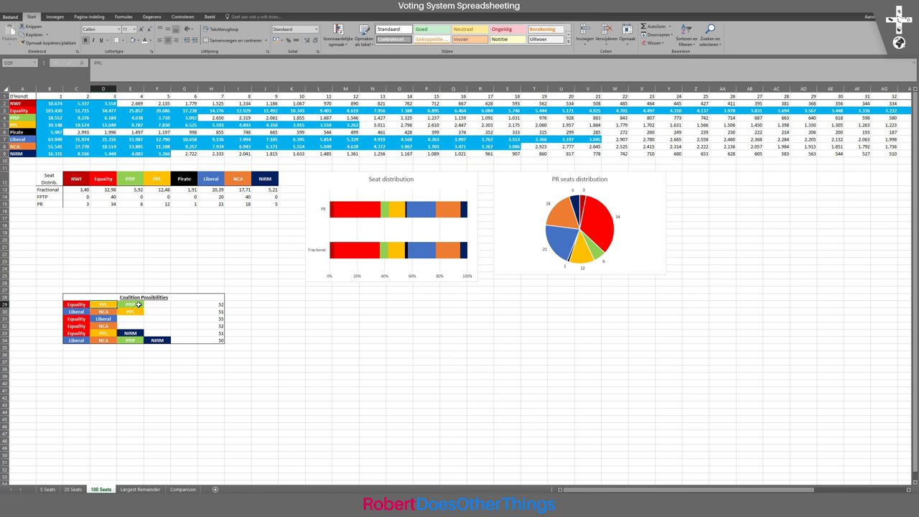
pyautogui.click(134, 306)
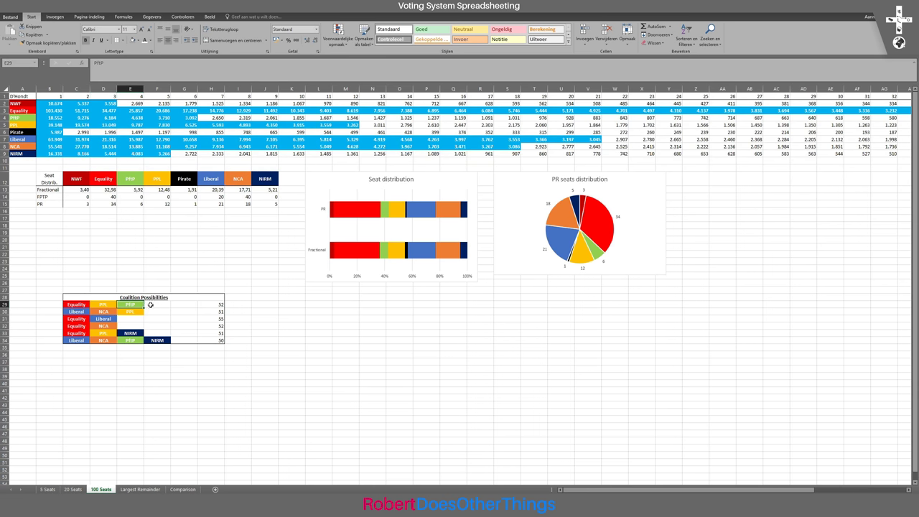
pyautogui.moveTo(104, 306); pyautogui.dragTo(144, 305)
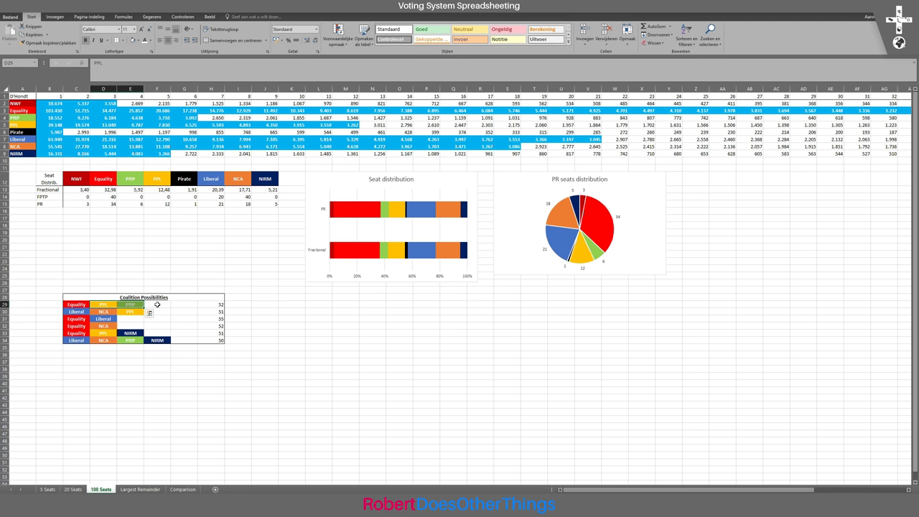
# Step: Examine the two-party coalitions in rows 31 and 32 of the Coalition Possibilities table, Equality with Liberal and Equality with NCA
pyautogui.click(72, 318)
pyautogui.click(103, 319)
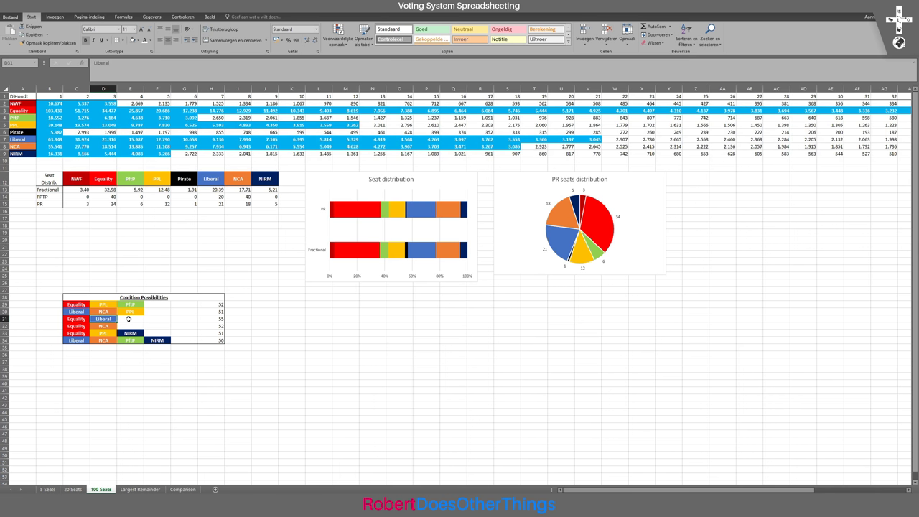
pyautogui.click(76, 326)
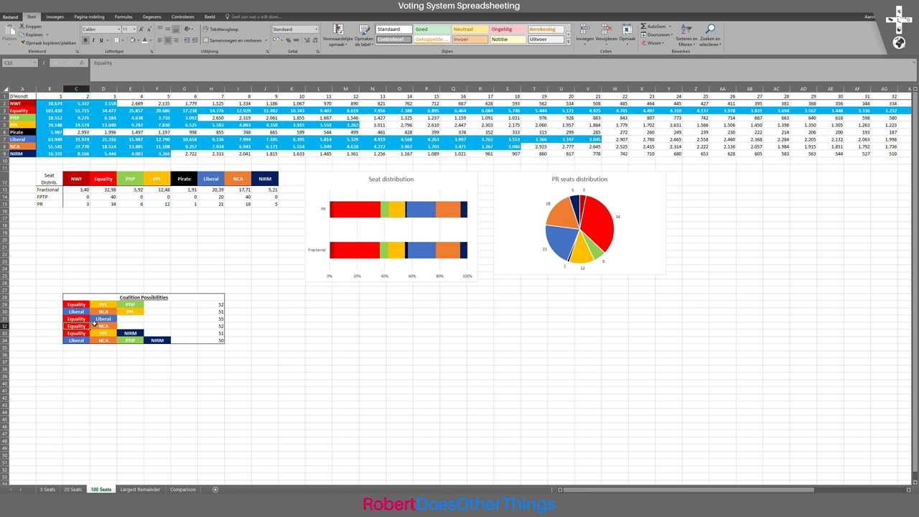
pyautogui.click(95, 327)
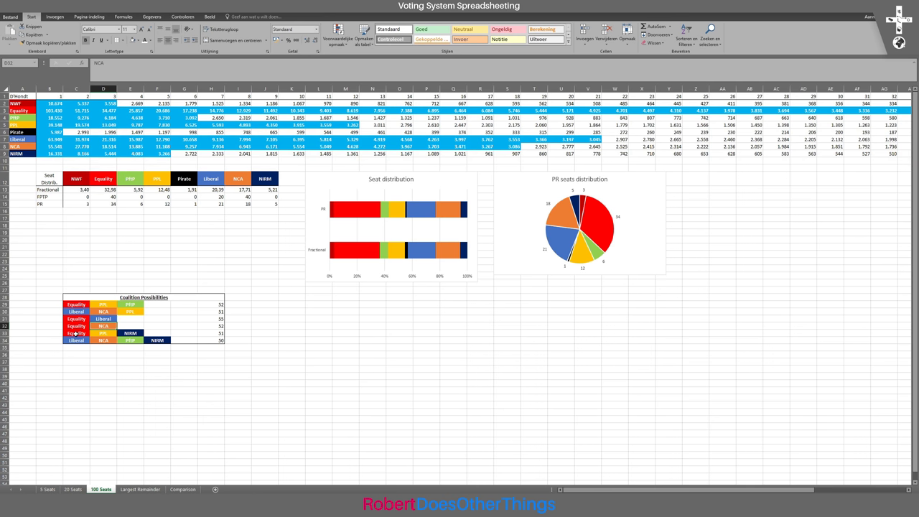
# Step: Examine the Equality, PPL and NIRM partners of the coalition in row 33 of the Coalition Possibilities table
pyautogui.click(76, 334)
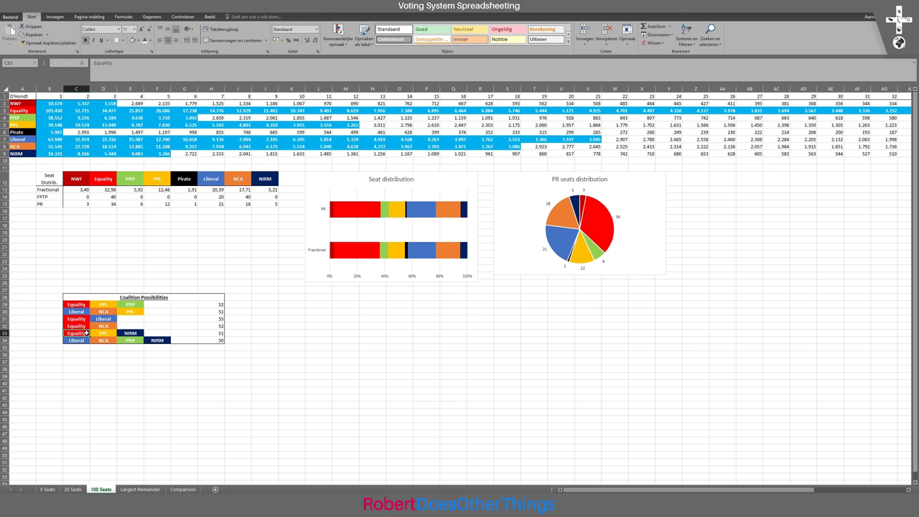
pyautogui.click(110, 333)
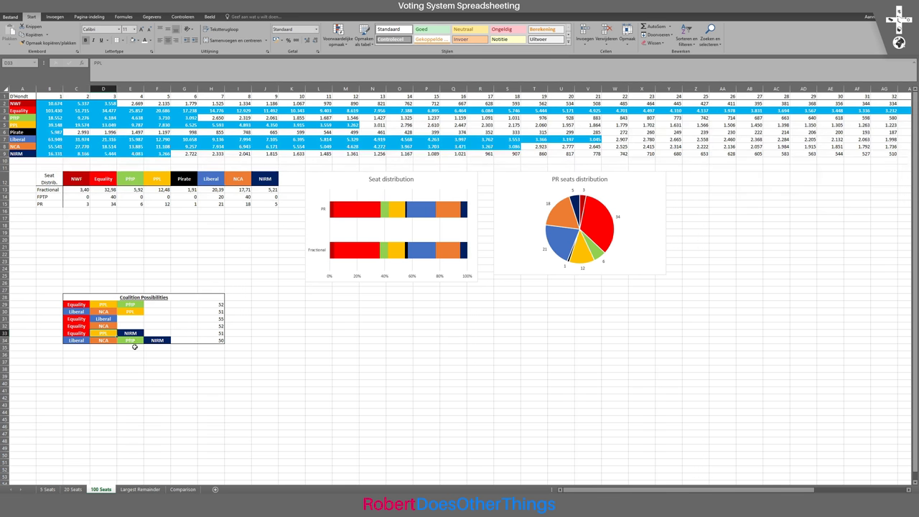
pyautogui.click(136, 334)
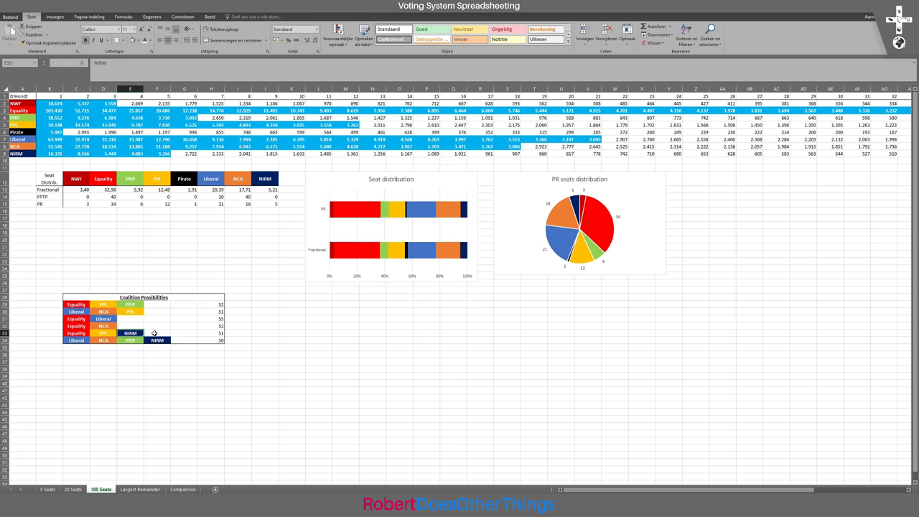
pyautogui.click(80, 336)
pyautogui.click(140, 331)
pyautogui.click(110, 334)
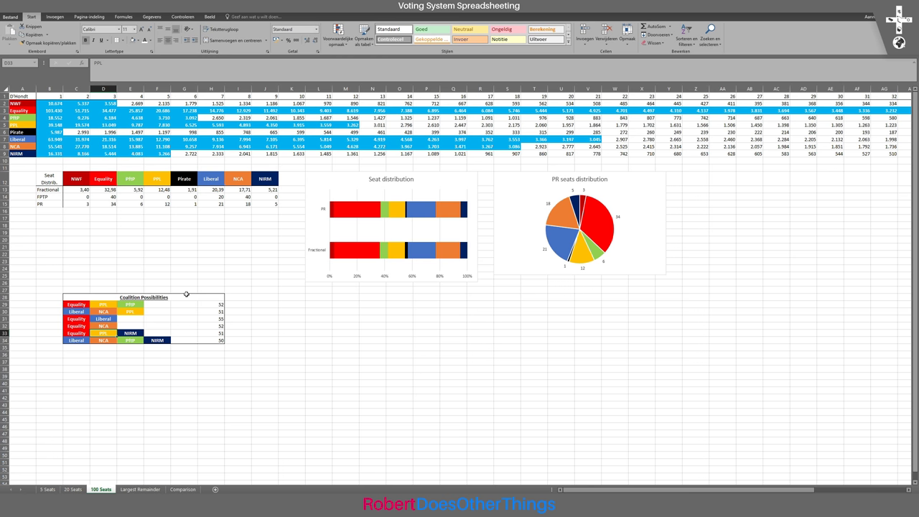
pyautogui.click(61, 290)
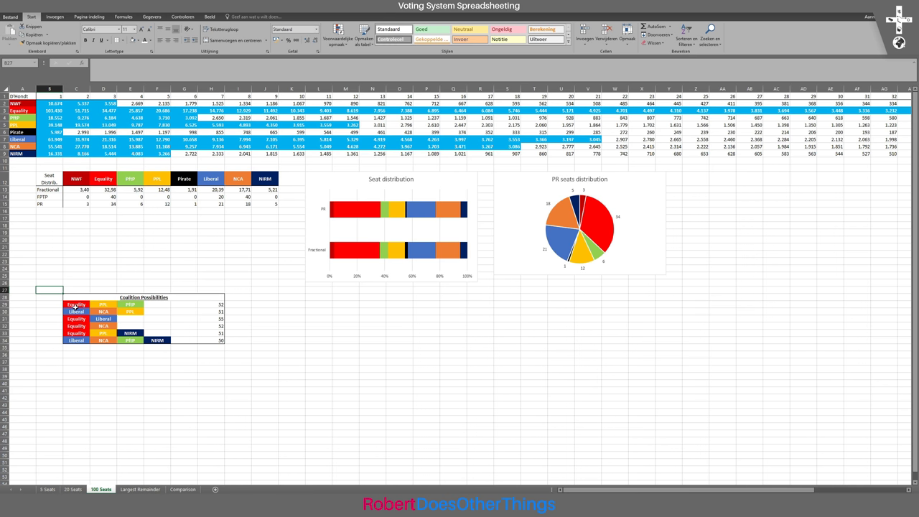
# Step: Compare the Coalition Possibilities tables on the Largest Remainder and 100 Seats sheets, then highlight the Equality–PPL–NIRM row on 100 Seats
pyautogui.click(132, 491)
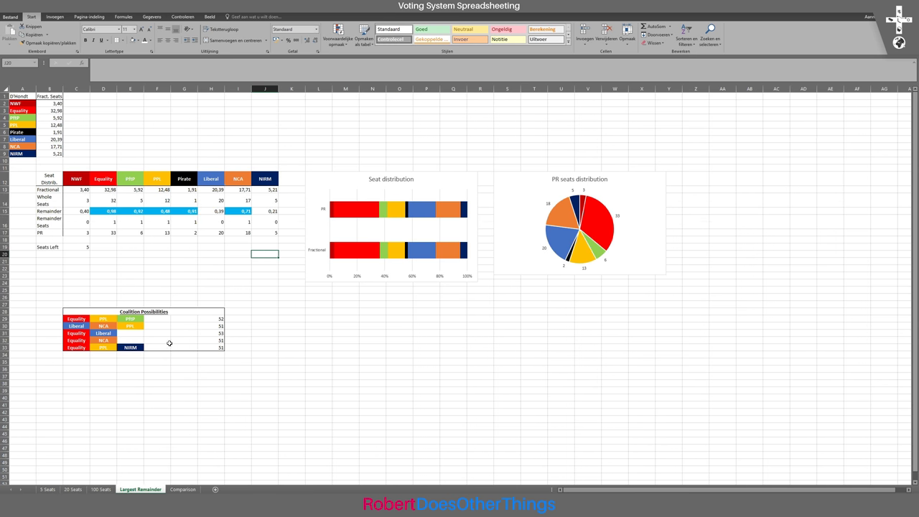
pyautogui.click(101, 490)
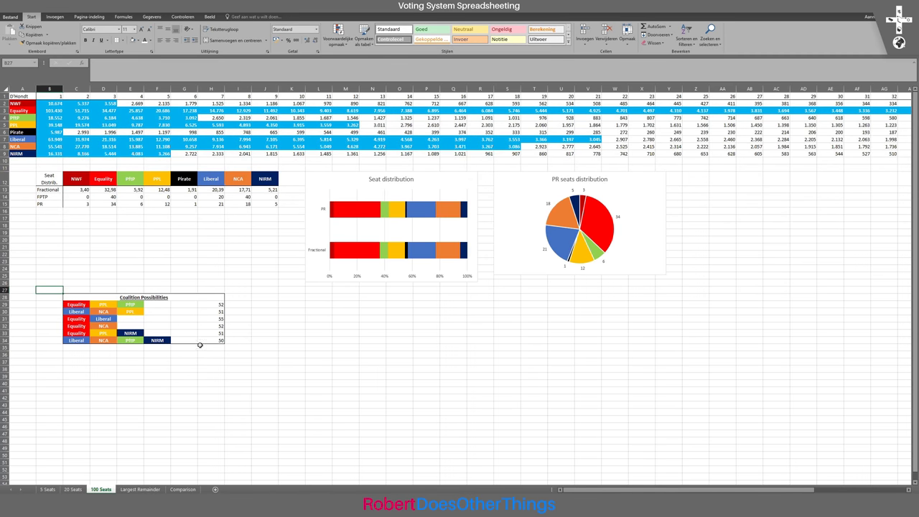
pyautogui.click(140, 489)
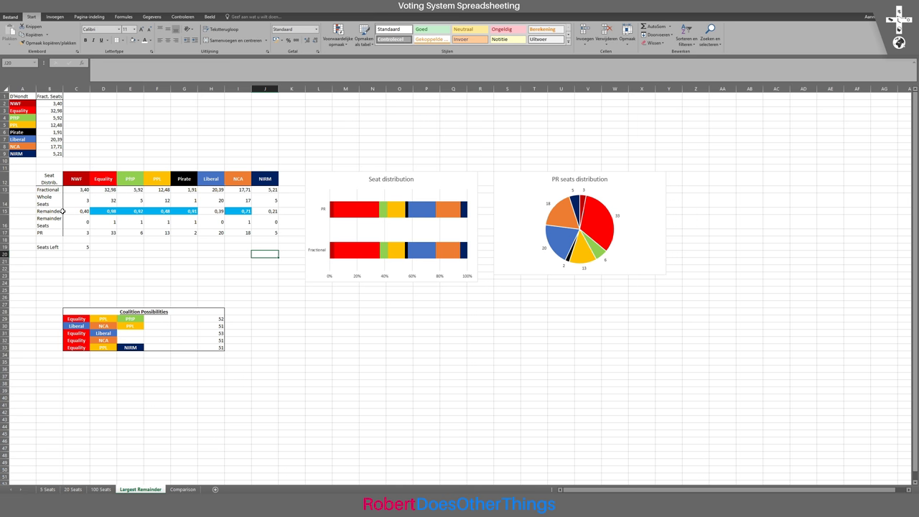
pyautogui.click(100, 489)
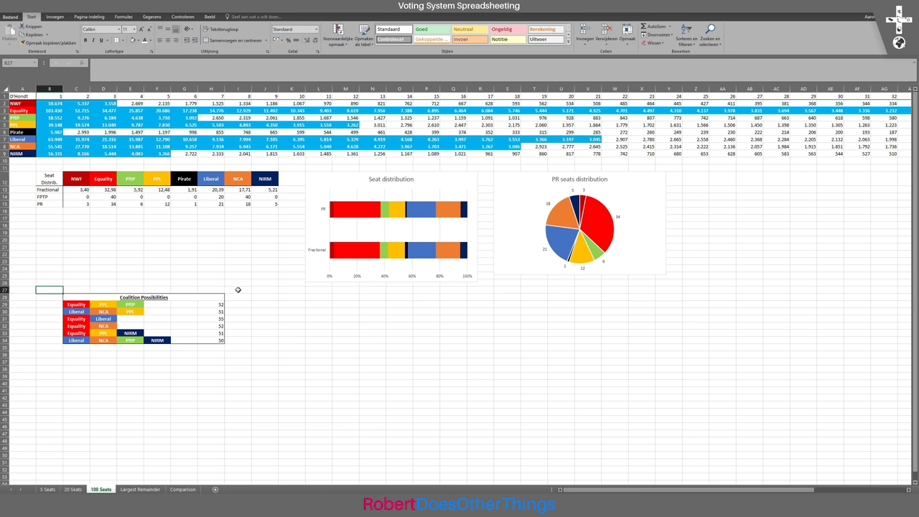
pyautogui.moveTo(77, 333); pyautogui.dragTo(216, 330)
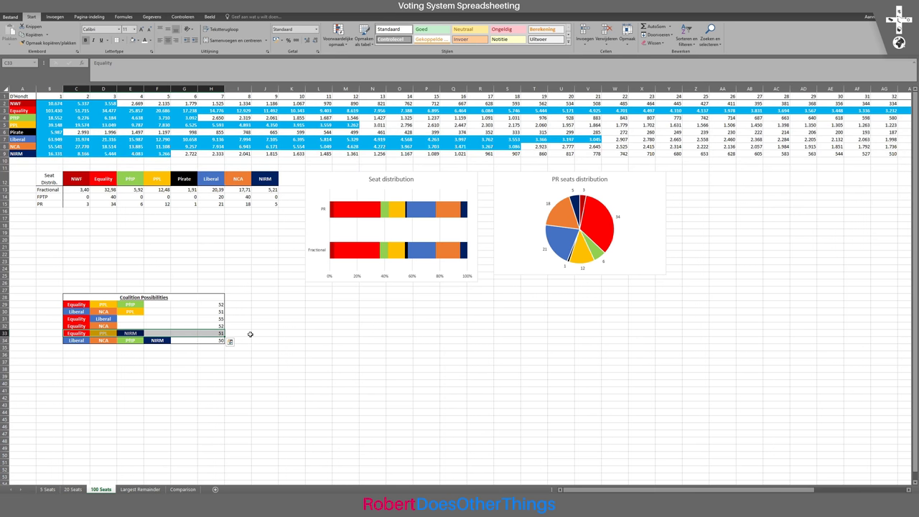
# Step: Check the Pirate party's total vote share on the 5 Seats sheet against its seats on the 100 Seats and Largest Remainder sheets
pyautogui.click(47, 490)
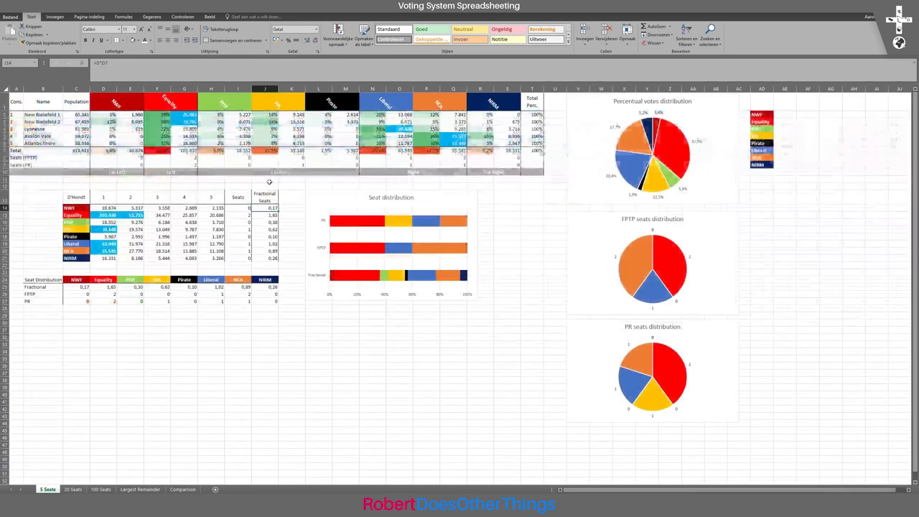
pyautogui.click(316, 150)
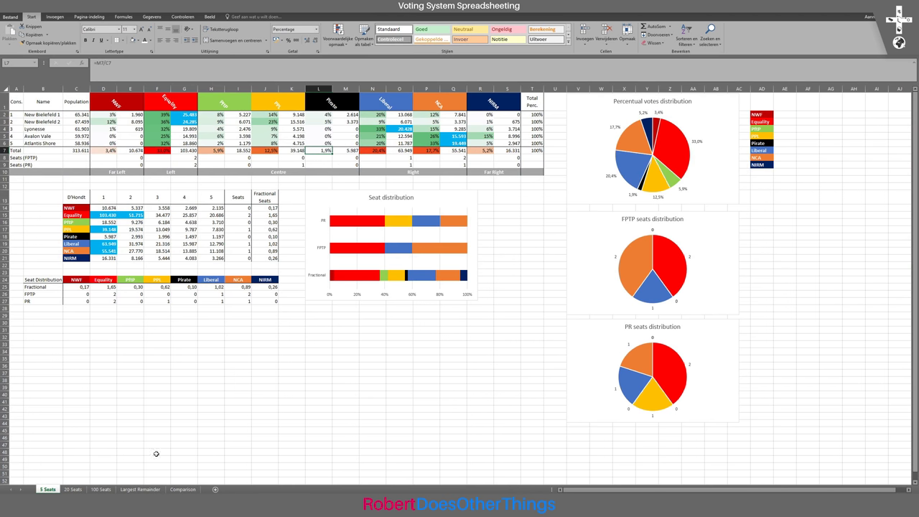
pyautogui.click(100, 489)
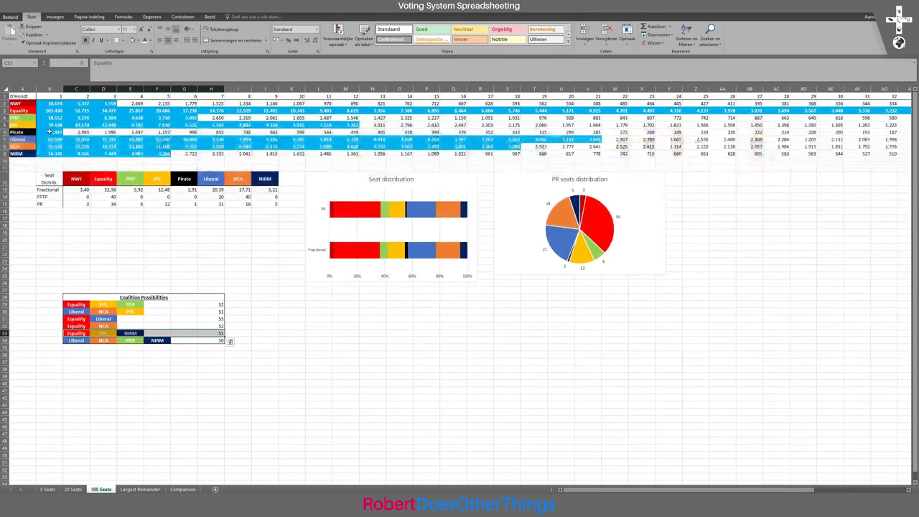
pyautogui.click(140, 490)
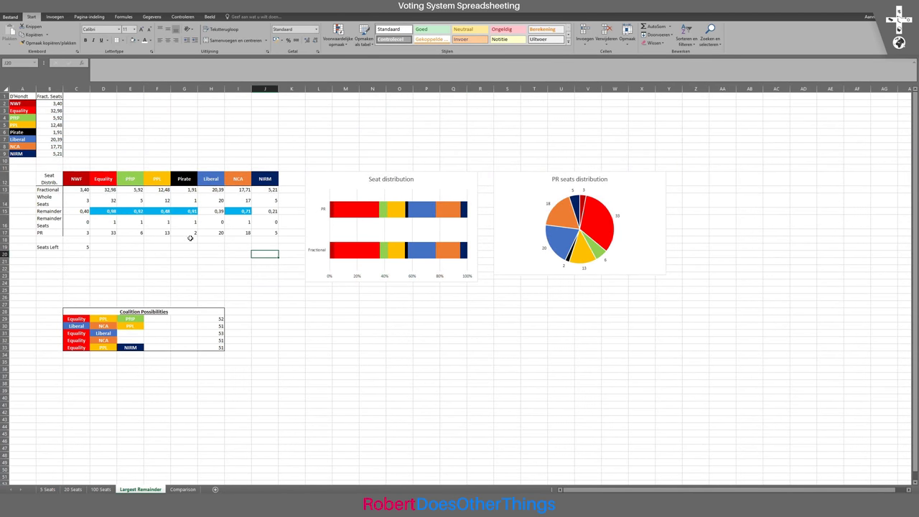
pyautogui.click(47, 489)
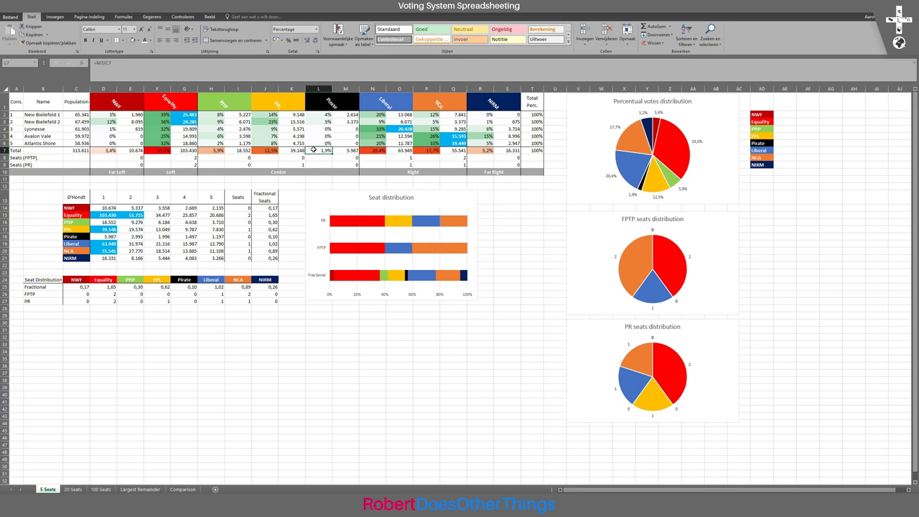
pyautogui.click(143, 490)
# Step: Return to the 5 Seats sheet, select cell A1 and inspect the FPTP seats distribution pie chart again
pyautogui.moveTo(675, 273)
pyautogui.click(15, 105)
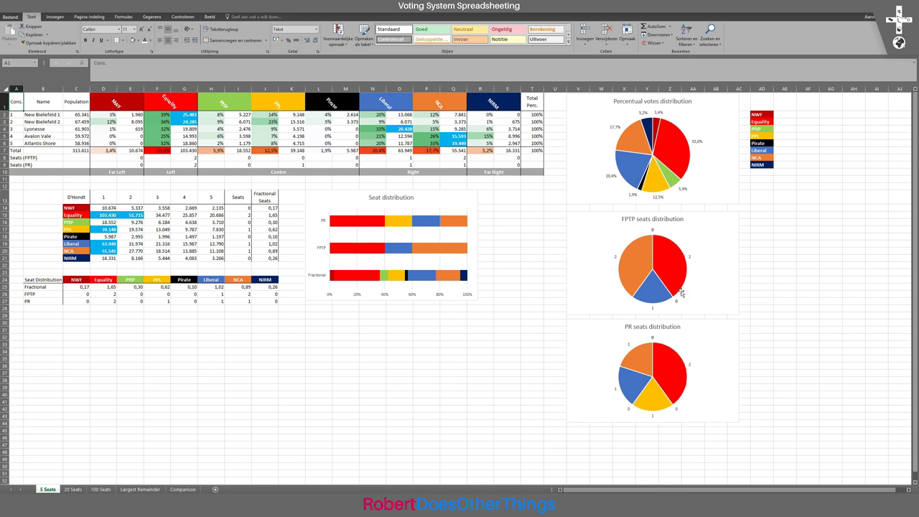
pyautogui.moveTo(656, 256)
pyautogui.moveTo(678, 268)
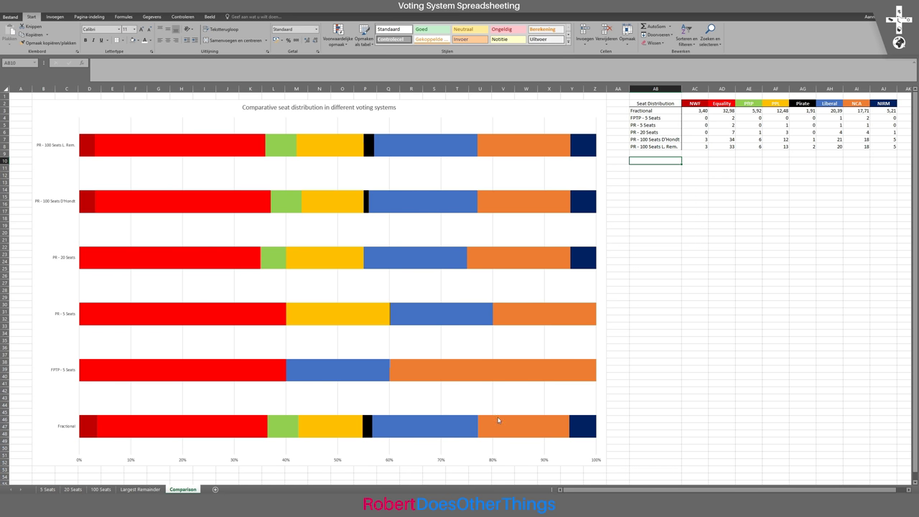
# Step: Compare the voting systems' bars in the Comparison sheet's seat distribution chart, select the Equality series, and then clear the selection
pyautogui.moveTo(487, 426)
pyautogui.moveTo(81, 371)
pyautogui.click(108, 199)
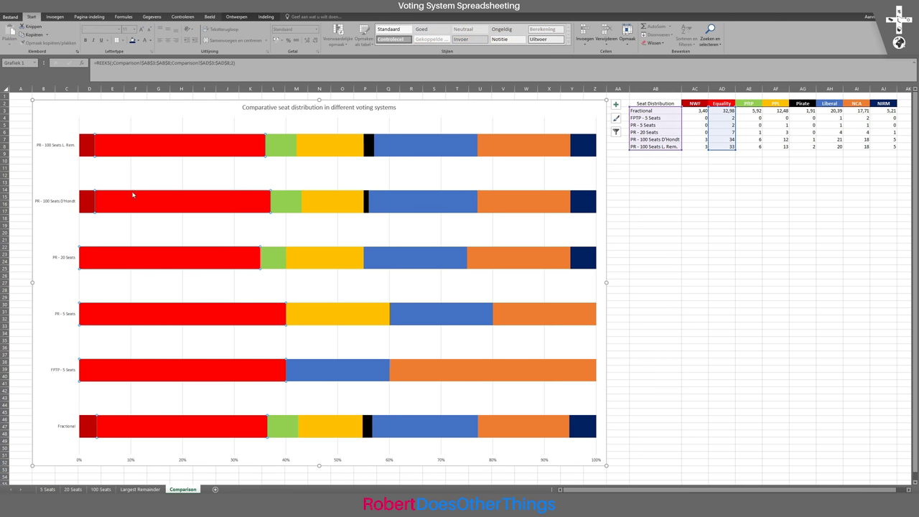
pyautogui.click(620, 204)
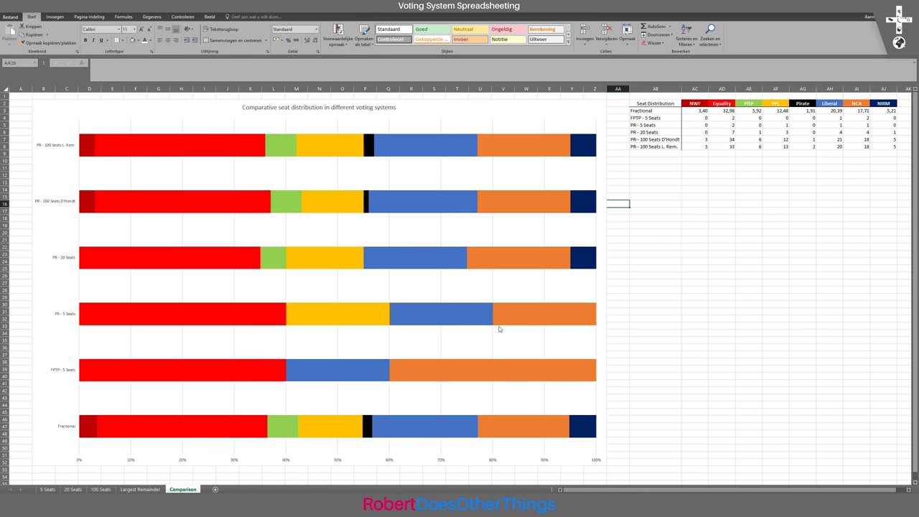
pyautogui.moveTo(506, 207)
pyautogui.click(638, 206)
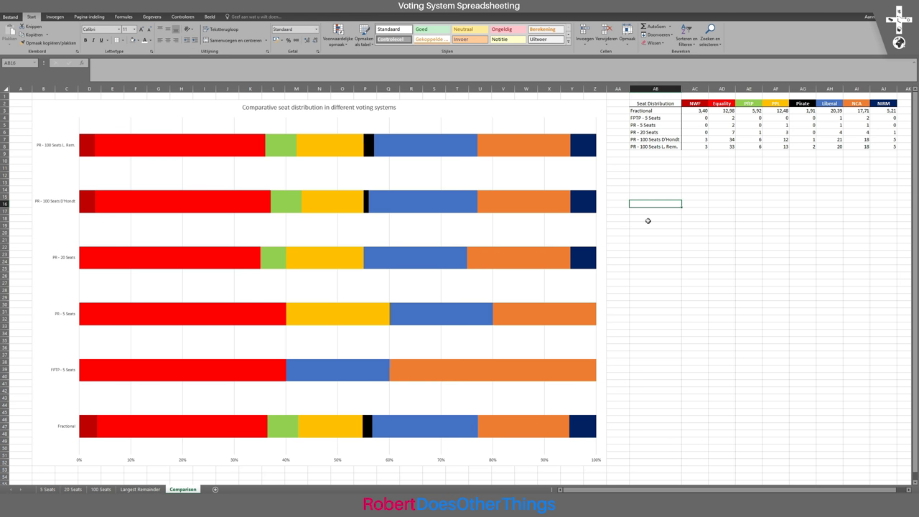